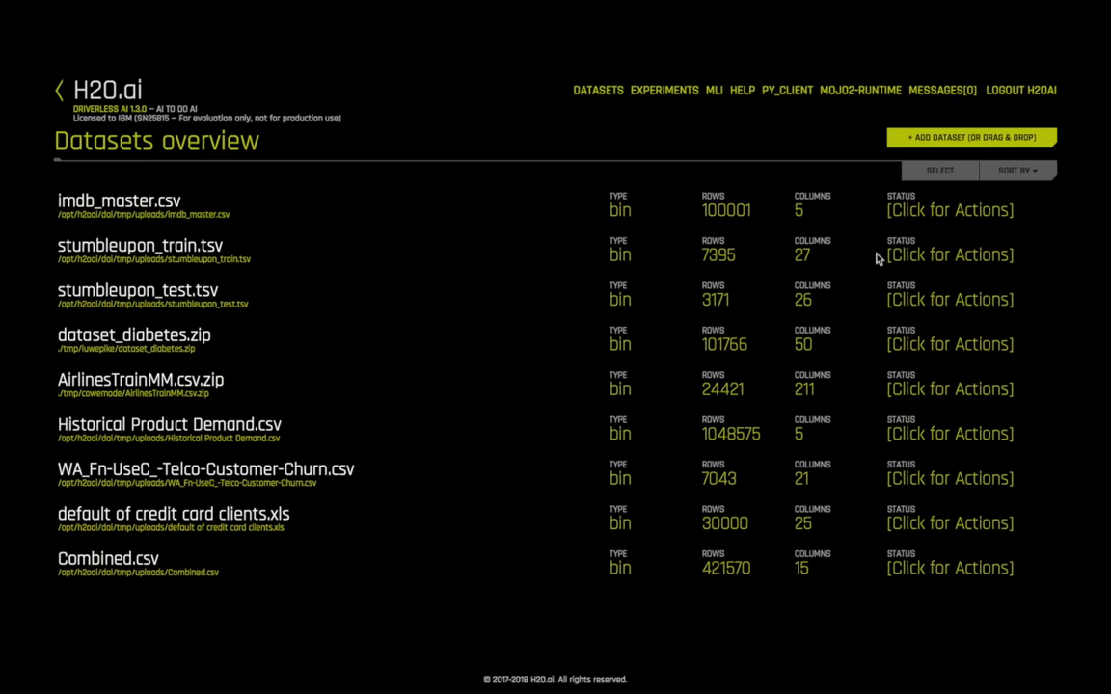
- Open the details of the Combined.csv dataset
{"action": "left_click", "coordinate": [970, 140]}
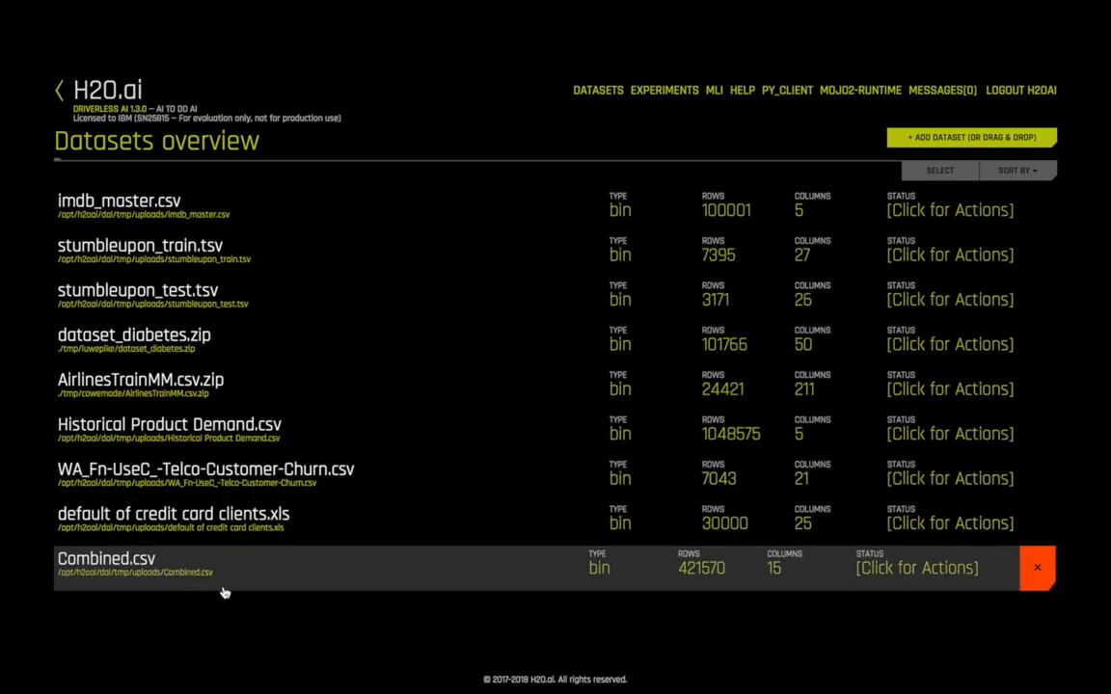
{"action": "left_click", "coordinate": [433, 574]}
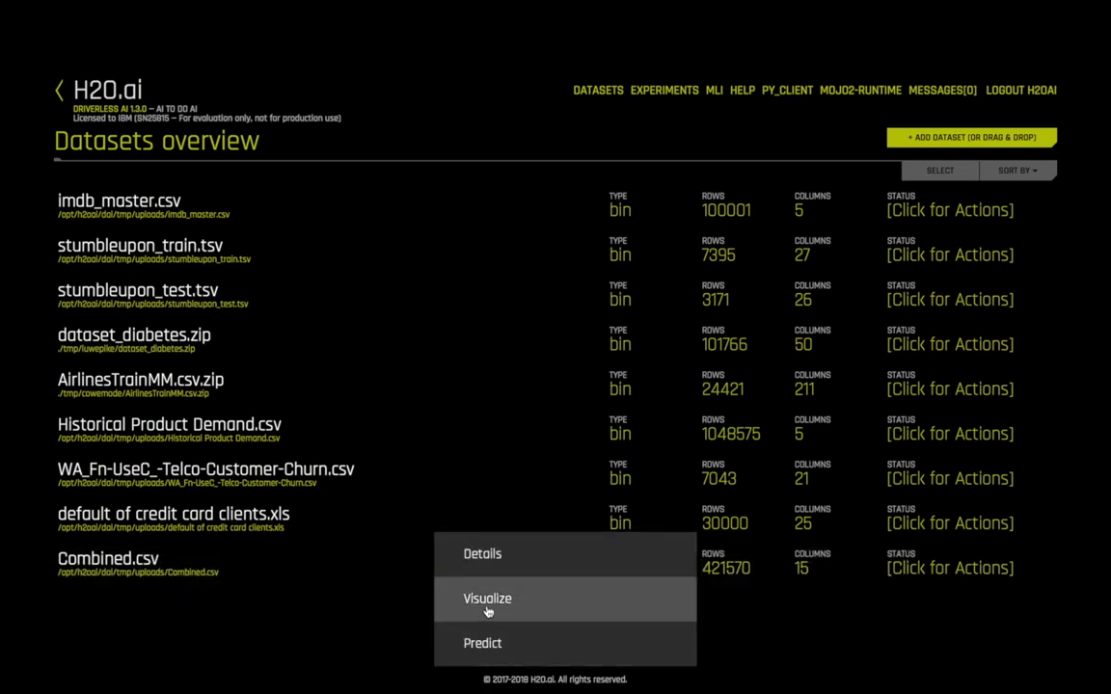
{"action": "left_click", "coordinate": [494, 564]}
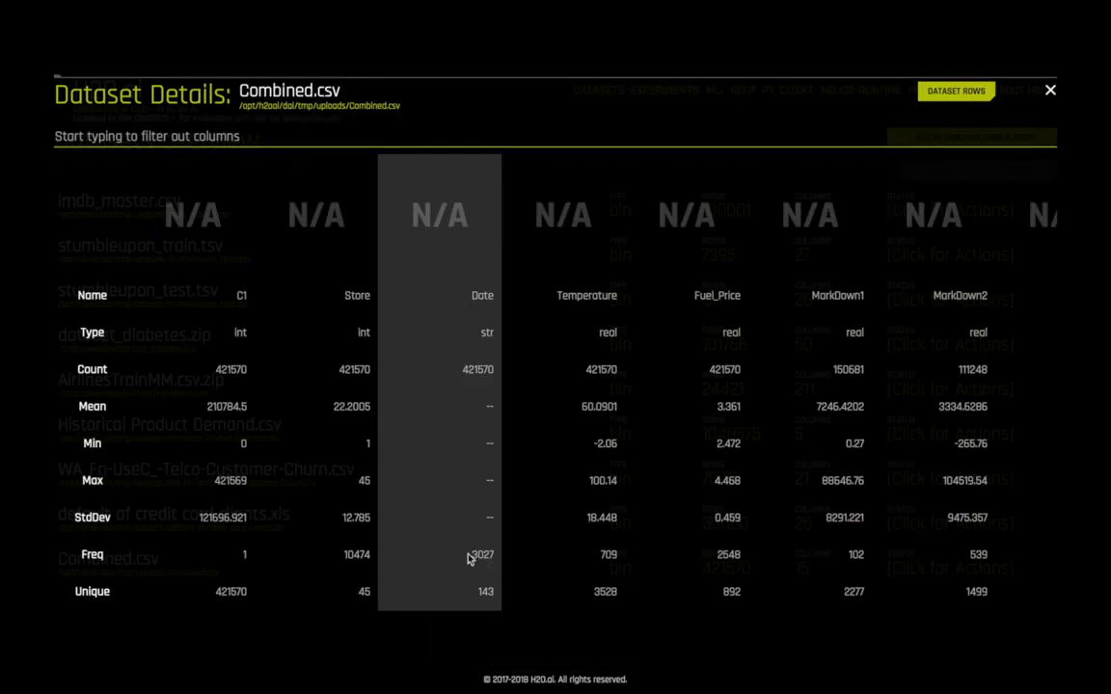
- Examine the column statistics and sample rows of Combined.csv from C1 through Unemployment, and close the dataset details
{"action": "mouse_move", "coordinate": [226, 523]}
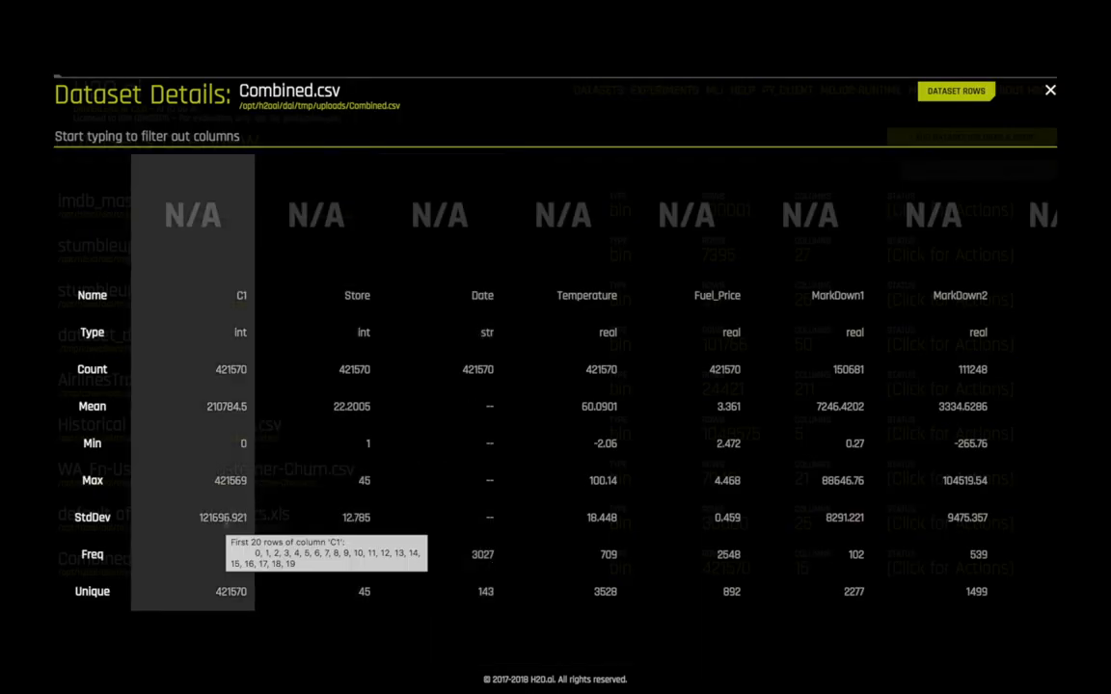
{"action": "scroll", "coordinate": [226, 523], "scroll_direction": "right", "scroll_amount": 6}
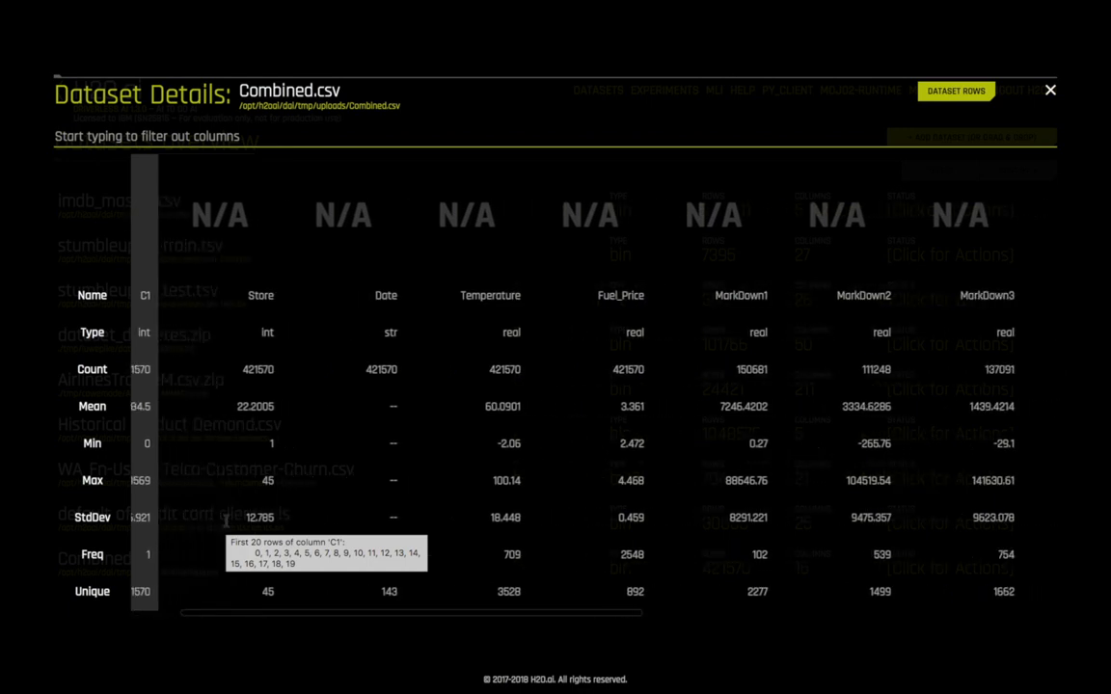
{"action": "scroll", "coordinate": [227, 521], "scroll_direction": "right", "scroll_amount": 4}
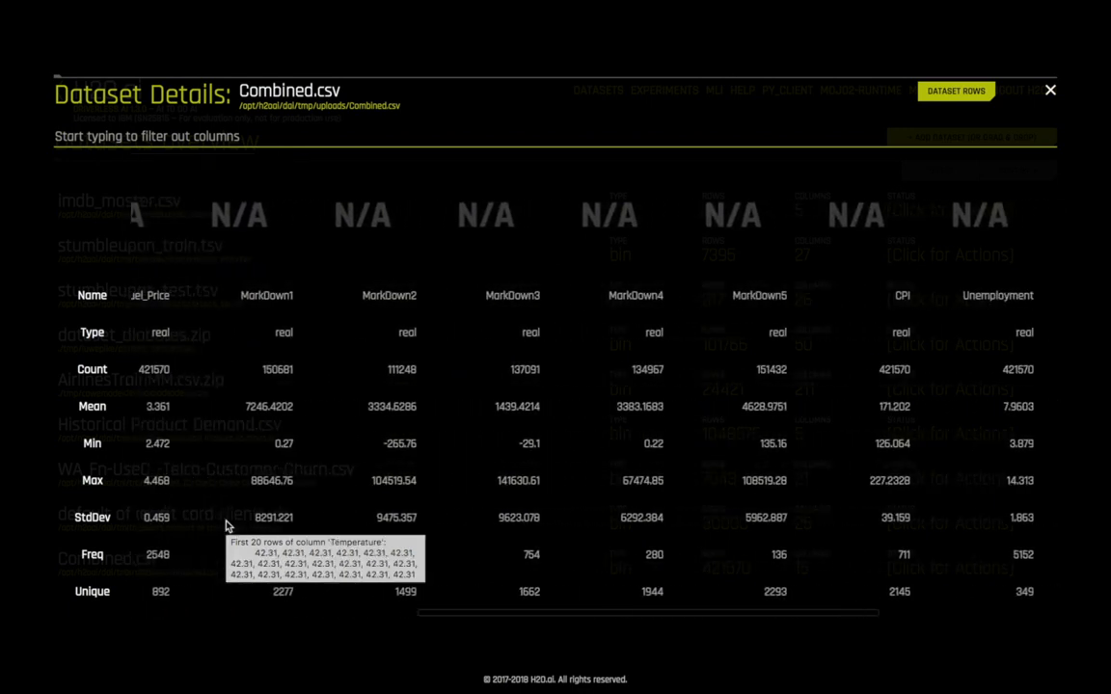
{"action": "scroll", "coordinate": [227, 523], "scroll_direction": "left", "scroll_amount": 5}
{"action": "scroll", "coordinate": [226, 526], "scroll_direction": "left", "scroll_amount": 5}
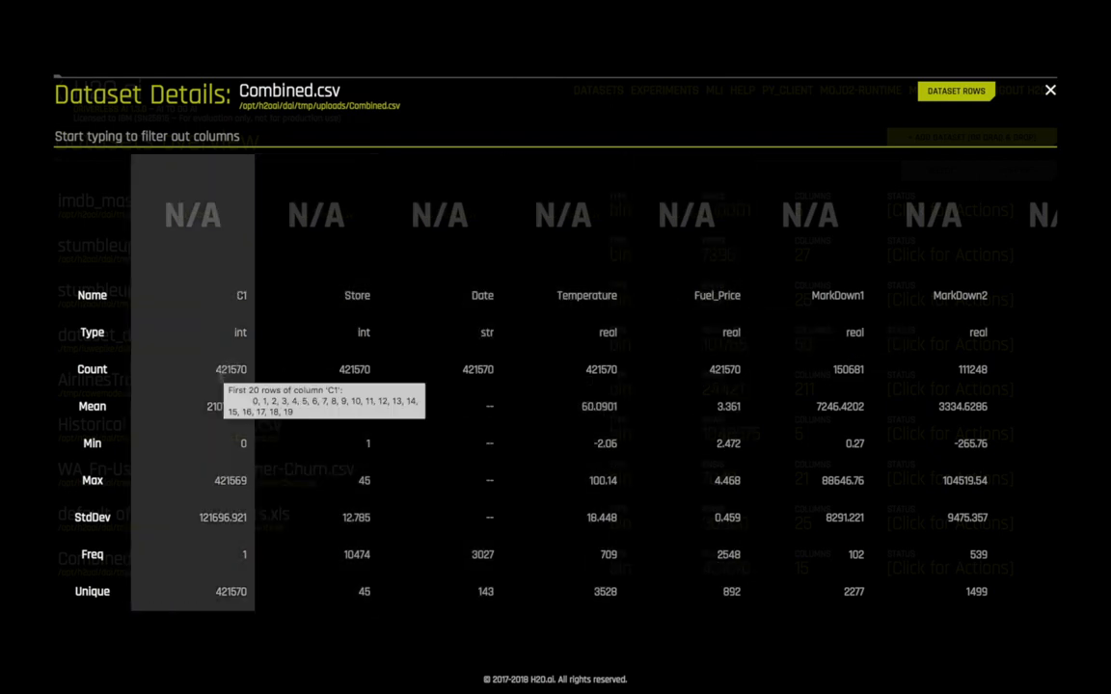
{"action": "left_click_drag", "start_coordinate": [212, 373], "coordinate": [248, 369]}
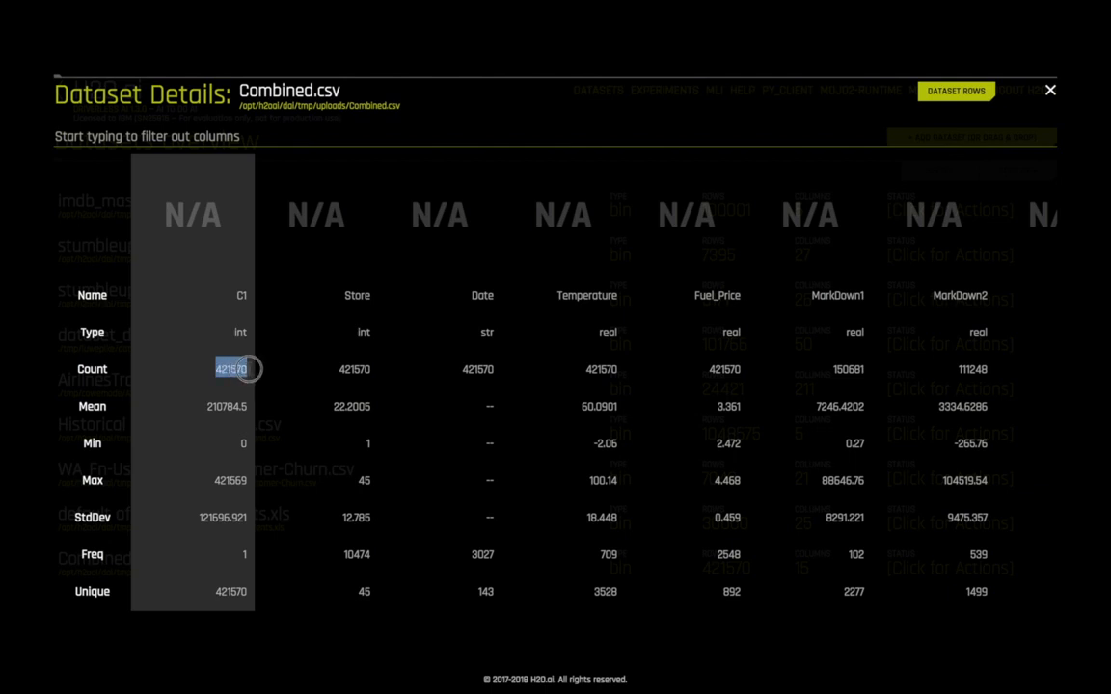
{"action": "left_click", "coordinate": [241, 346]}
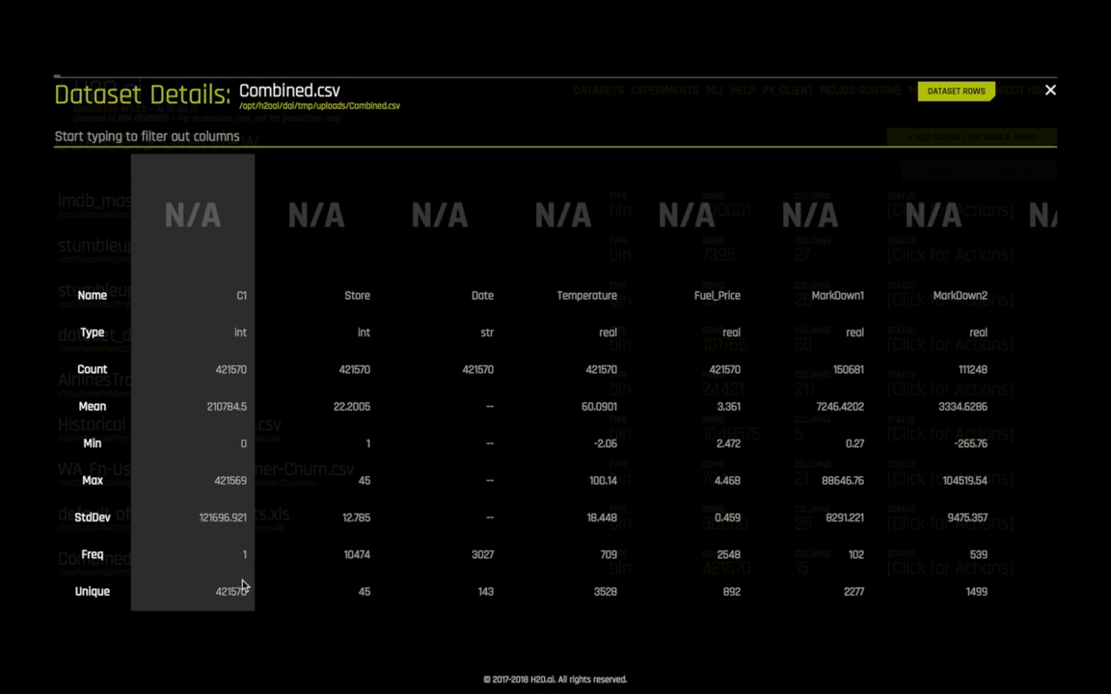
{"action": "scroll", "coordinate": [250, 472], "scroll_direction": "right", "scroll_amount": 10}
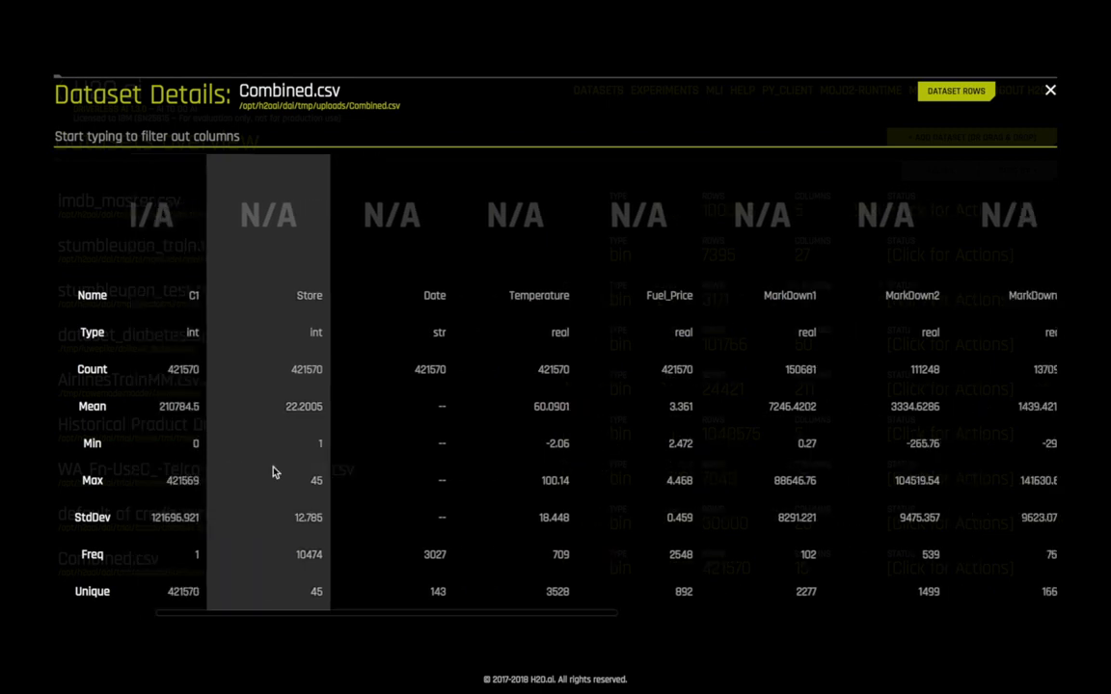
{"action": "scroll", "coordinate": [273, 472], "scroll_direction": "left", "scroll_amount": 10}
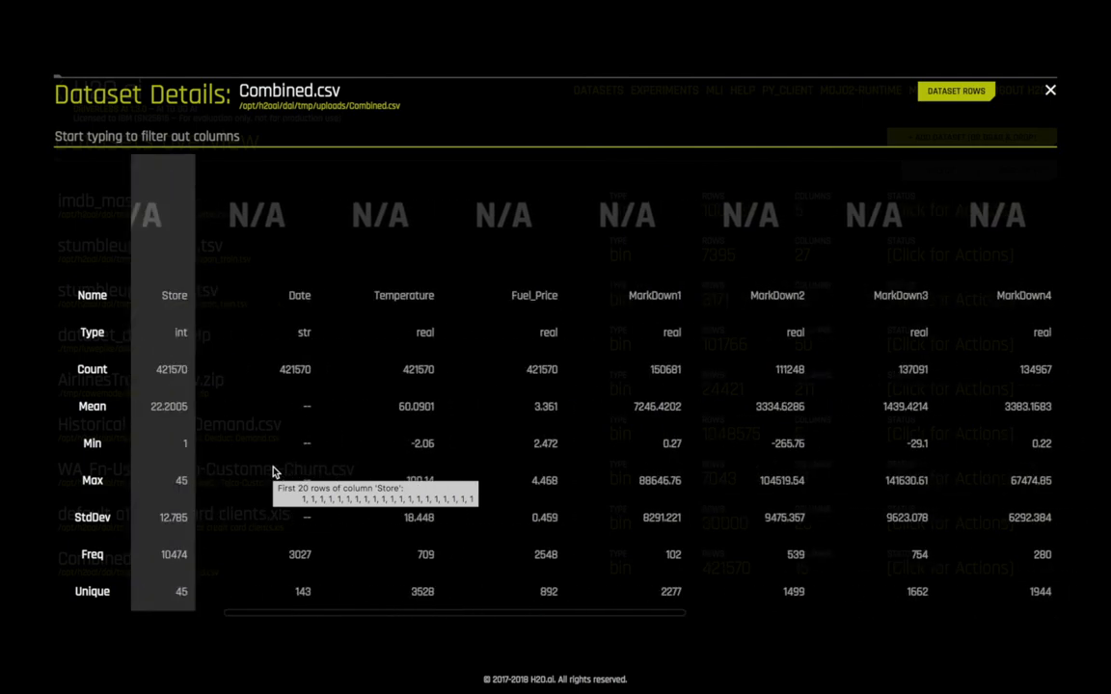
{"action": "left_click", "coordinate": [1050, 90]}
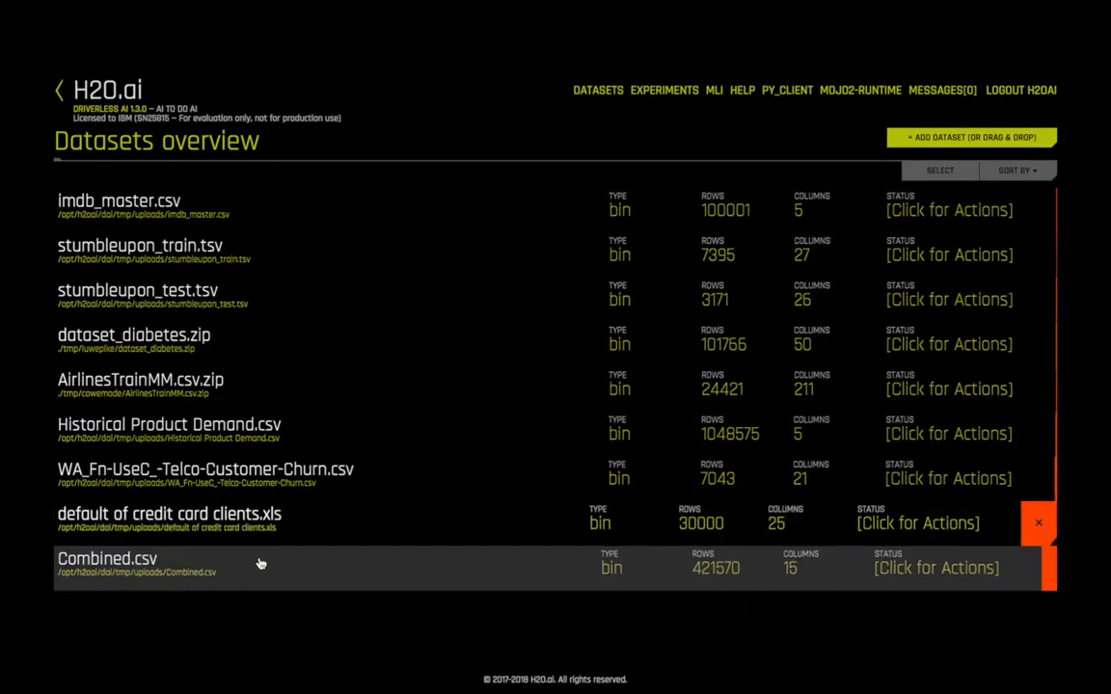
- Visualize the Combined.csv dataset and open its skewed histograms
{"action": "left_click", "coordinate": [257, 562]}
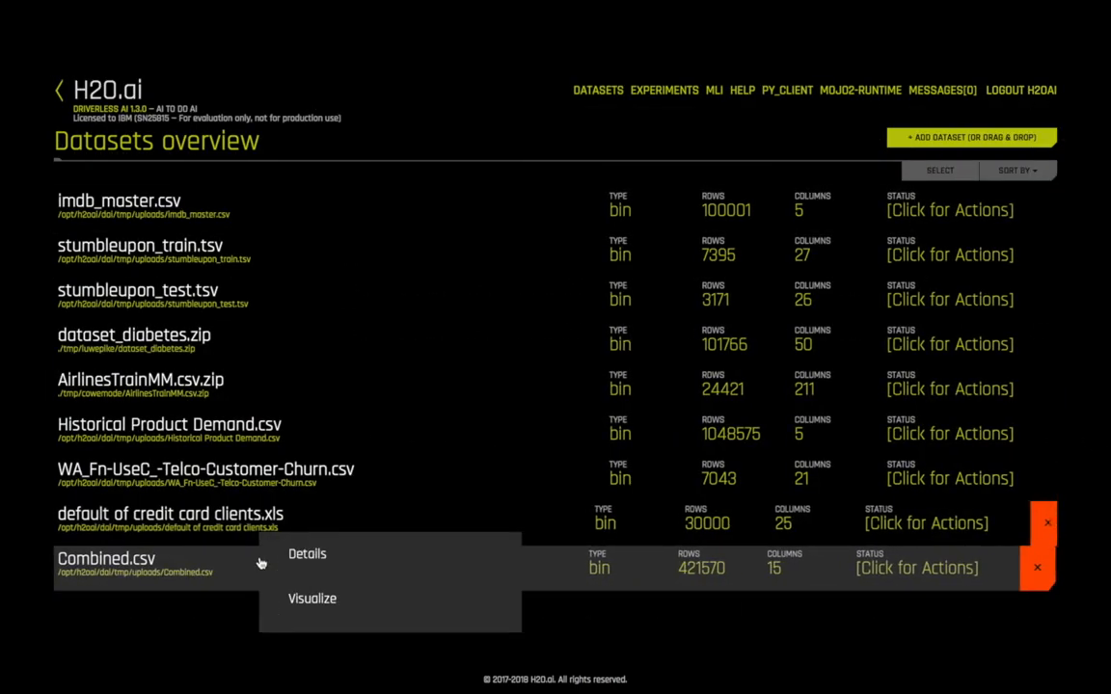
{"action": "left_click", "coordinate": [352, 602]}
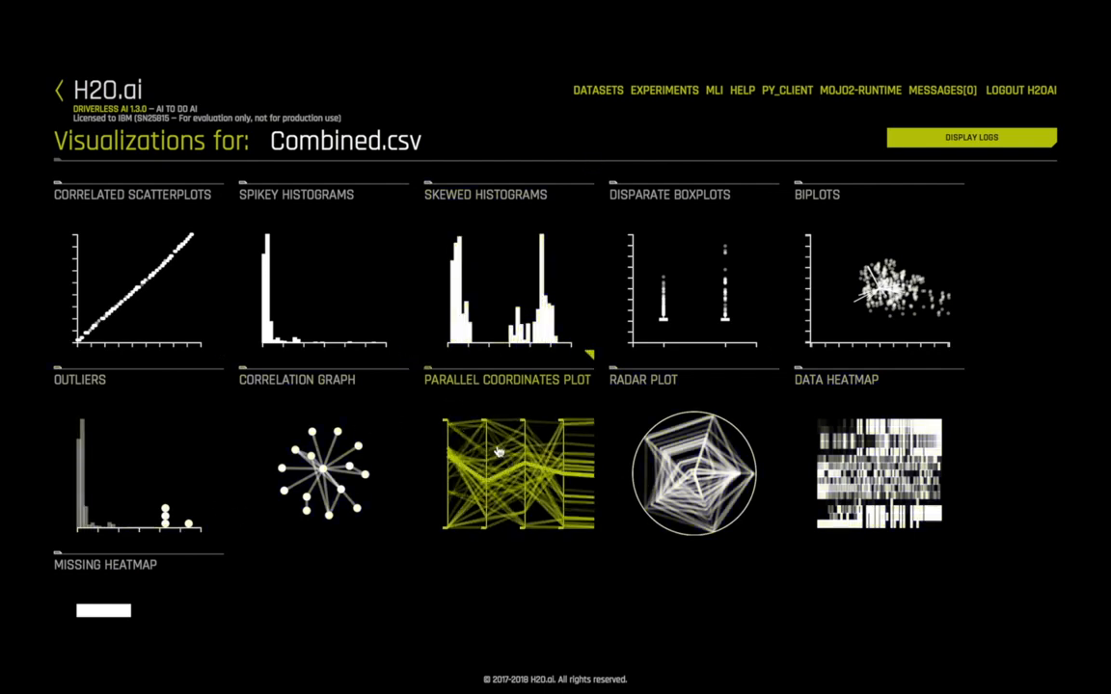
{"action": "left_click", "coordinate": [529, 328]}
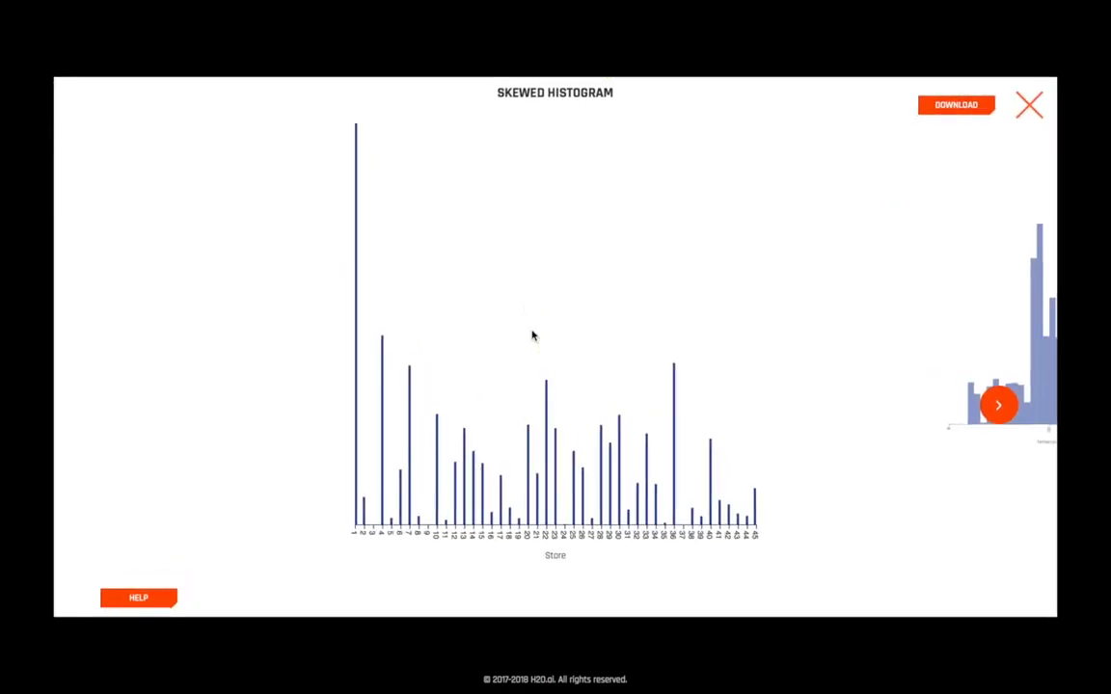
- Browse the skewed histograms from Temperature through Fuel_Price, close them and return to the datasets overview
{"action": "left_click", "coordinate": [998, 405]}
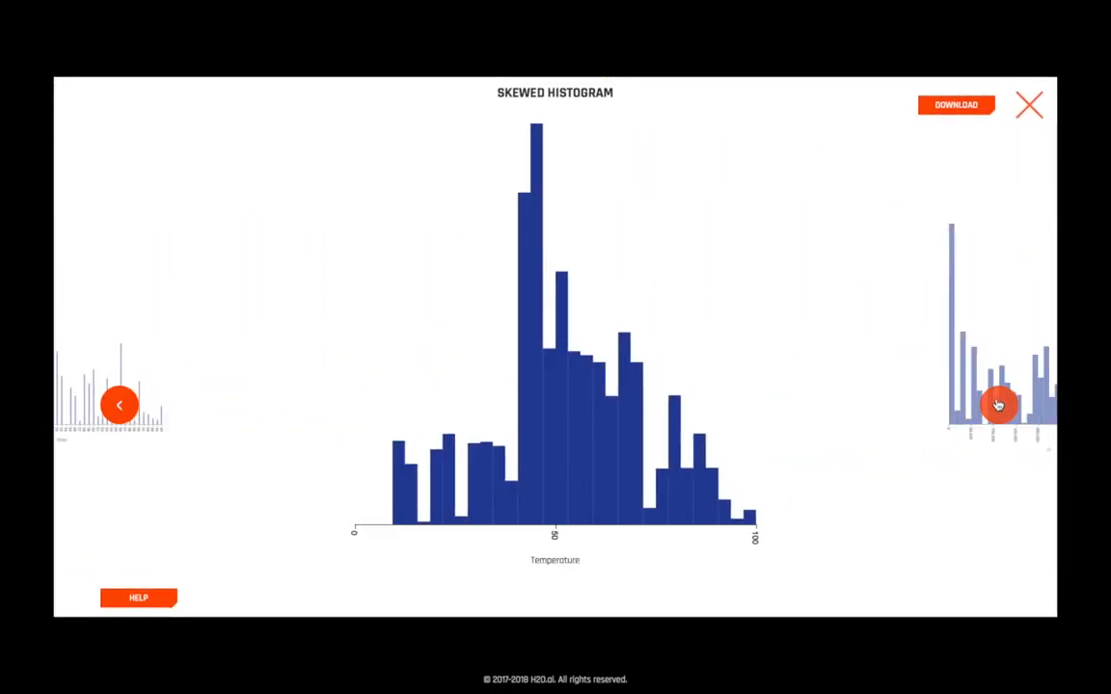
{"action": "left_click", "coordinate": [998, 405]}
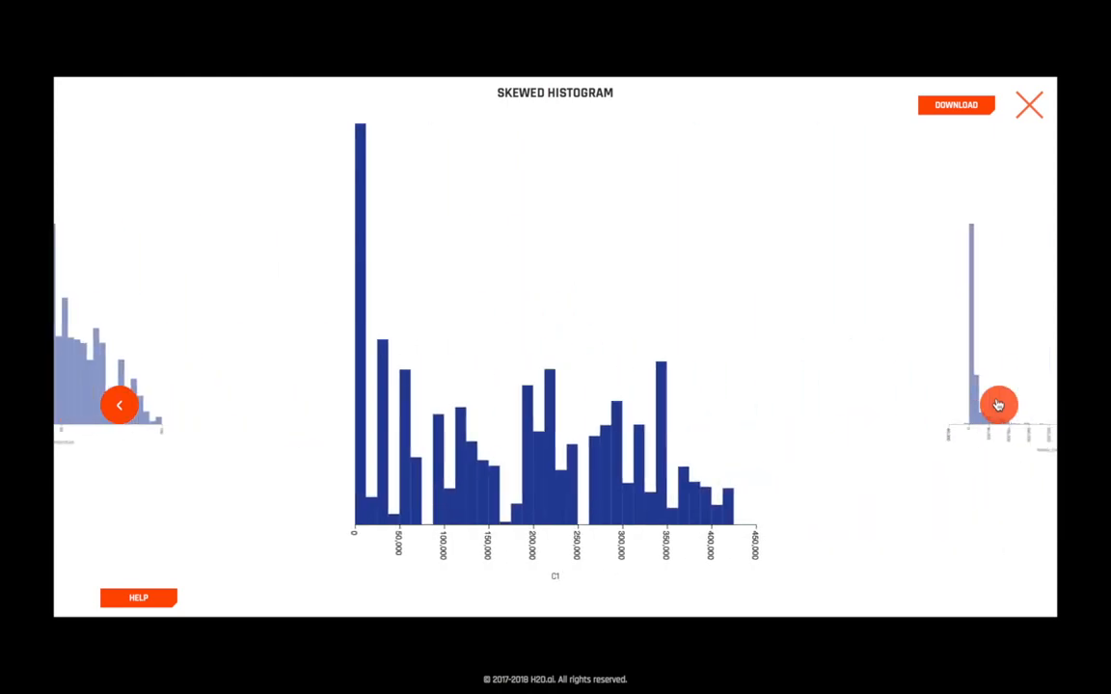
{"action": "left_click", "coordinate": [998, 405]}
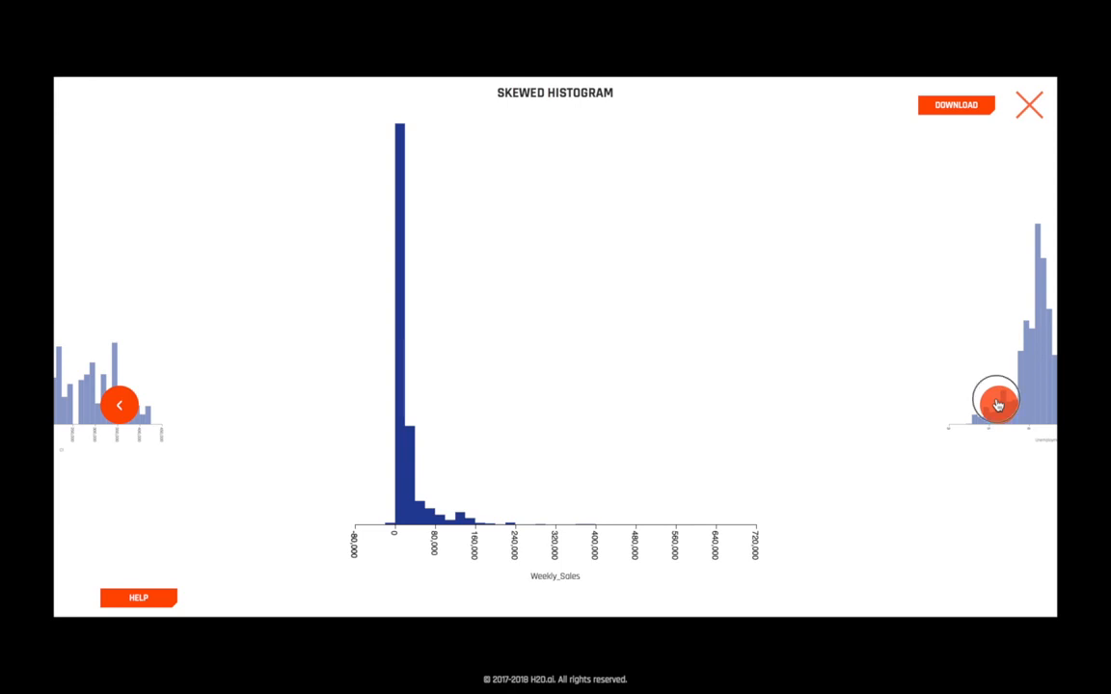
{"action": "left_click", "coordinate": [997, 405]}
{"action": "left_click", "coordinate": [997, 405]}
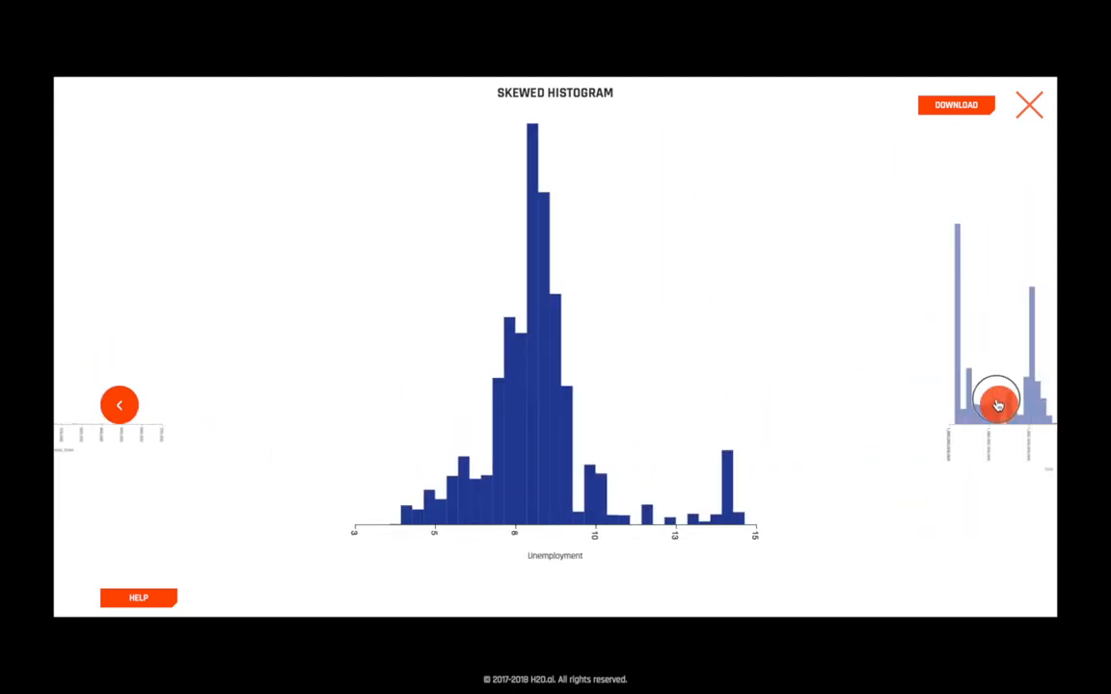
{"action": "left_click", "coordinate": [997, 405]}
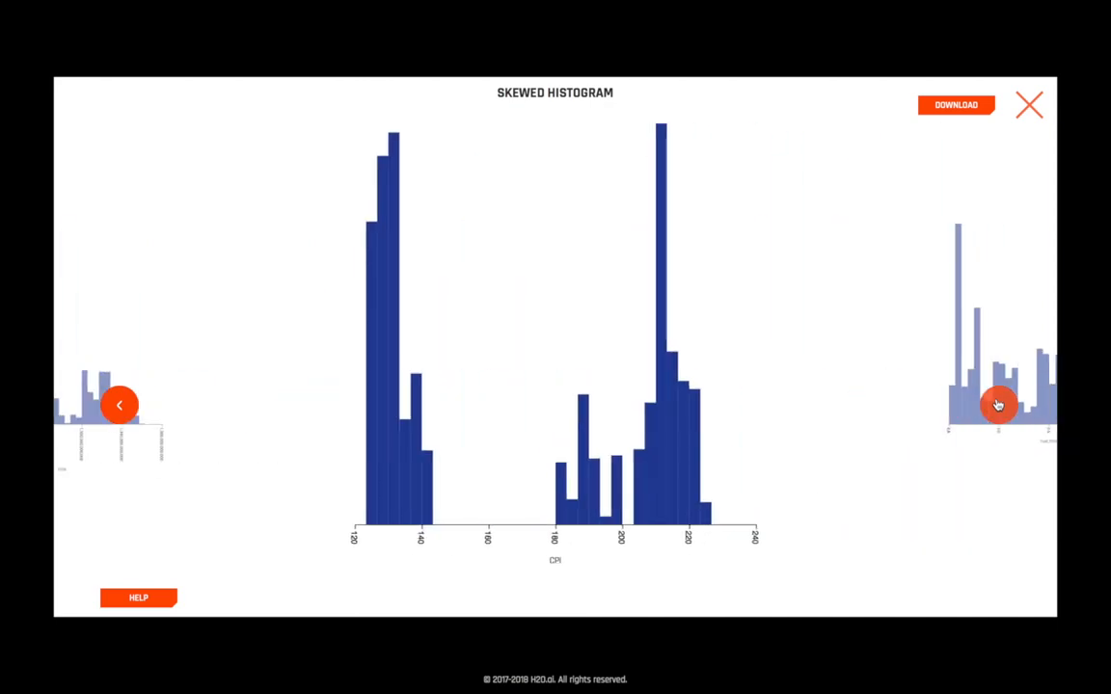
{"action": "left_click", "coordinate": [998, 405]}
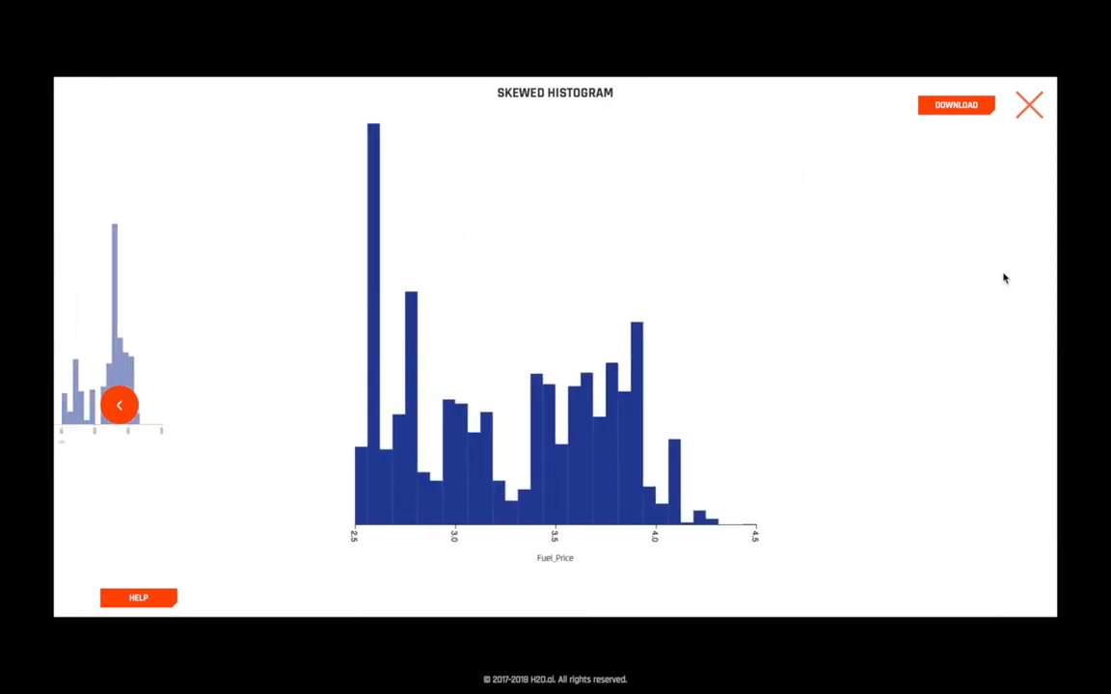
{"action": "left_click", "coordinate": [1029, 105]}
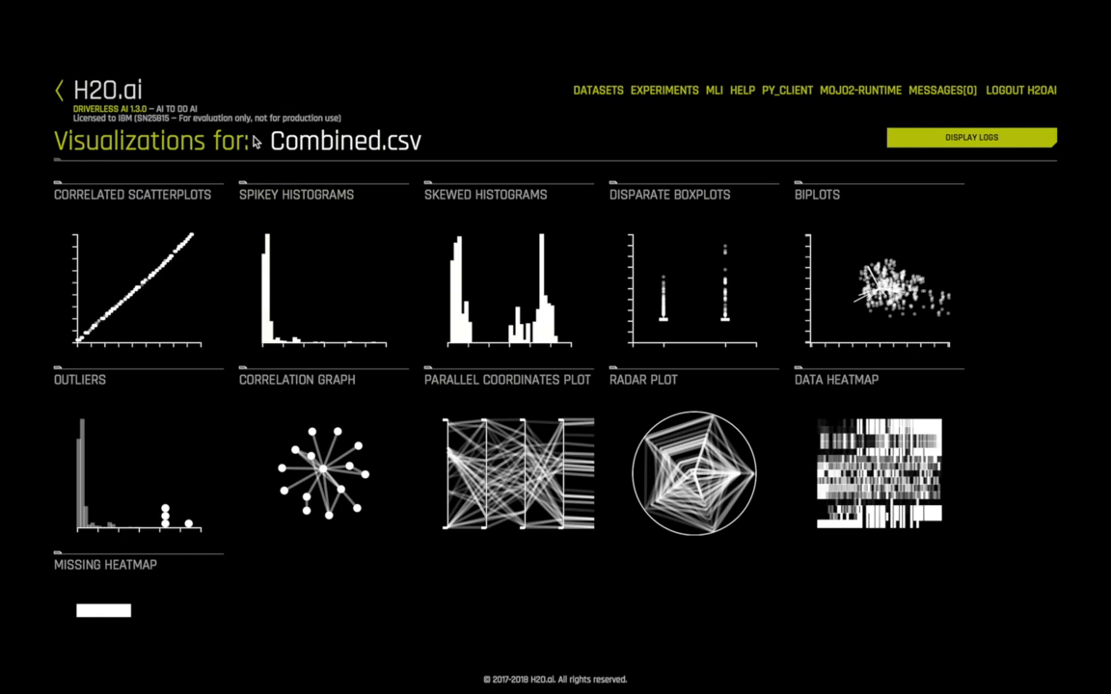
{"action": "left_click", "coordinate": [59, 92]}
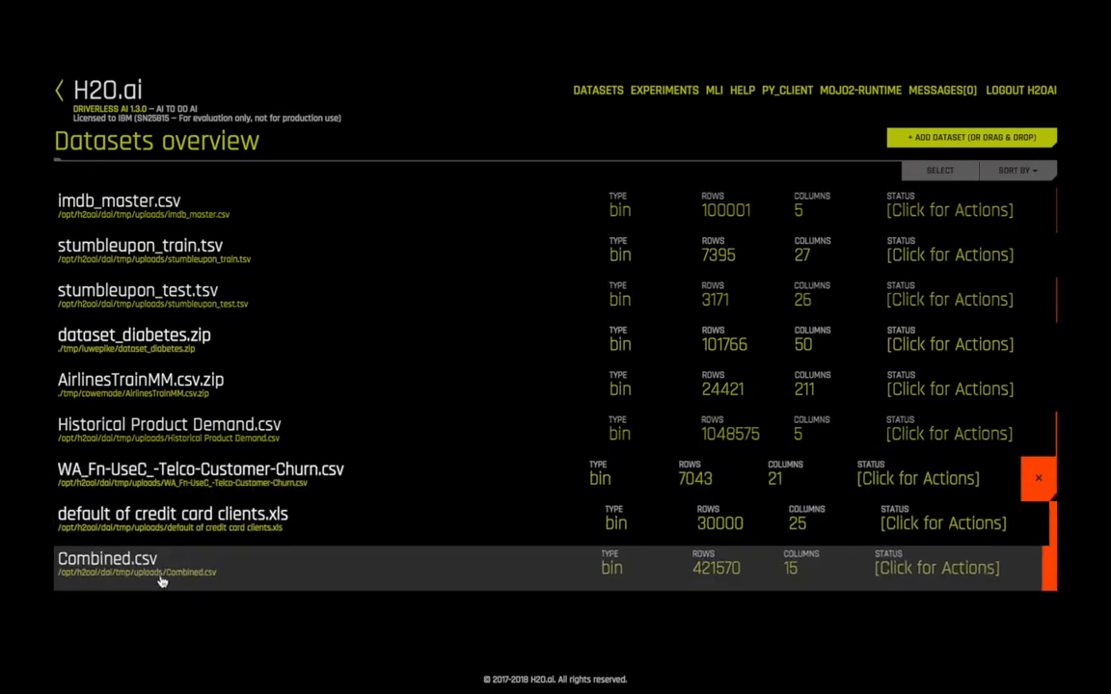
- Try starting a new experiment from the experiments list with Combined.csv as training dataset, and return to the datasets overview
{"action": "left_click", "coordinate": [169, 571]}
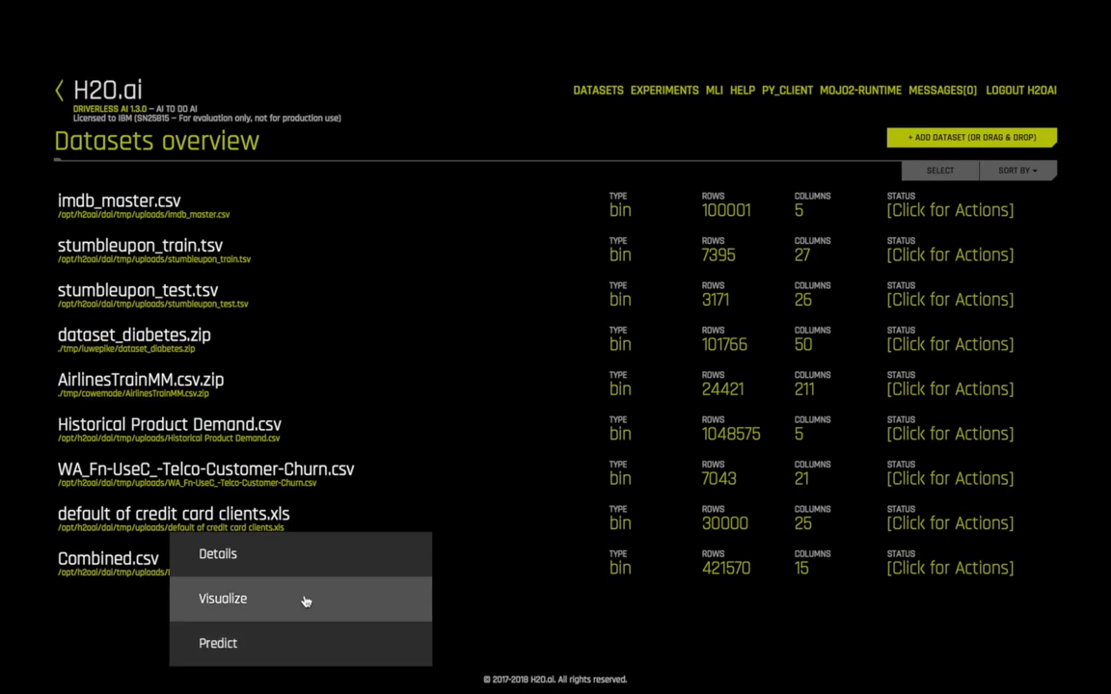
{"action": "left_click", "coordinate": [664, 91]}
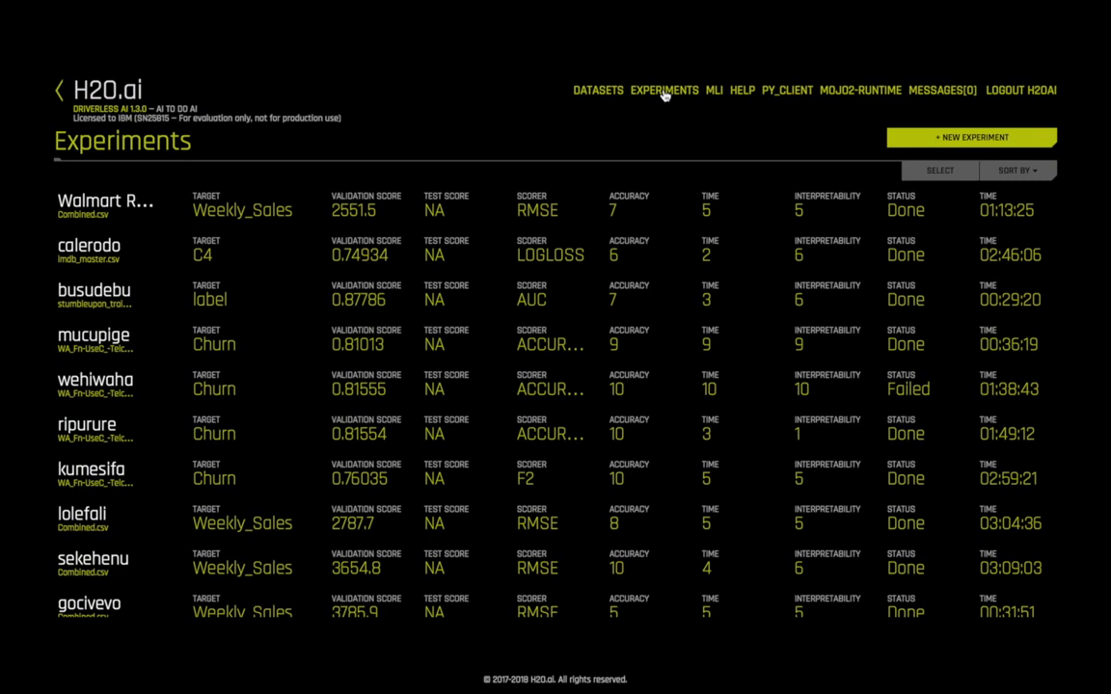
{"action": "left_click", "coordinate": [941, 140]}
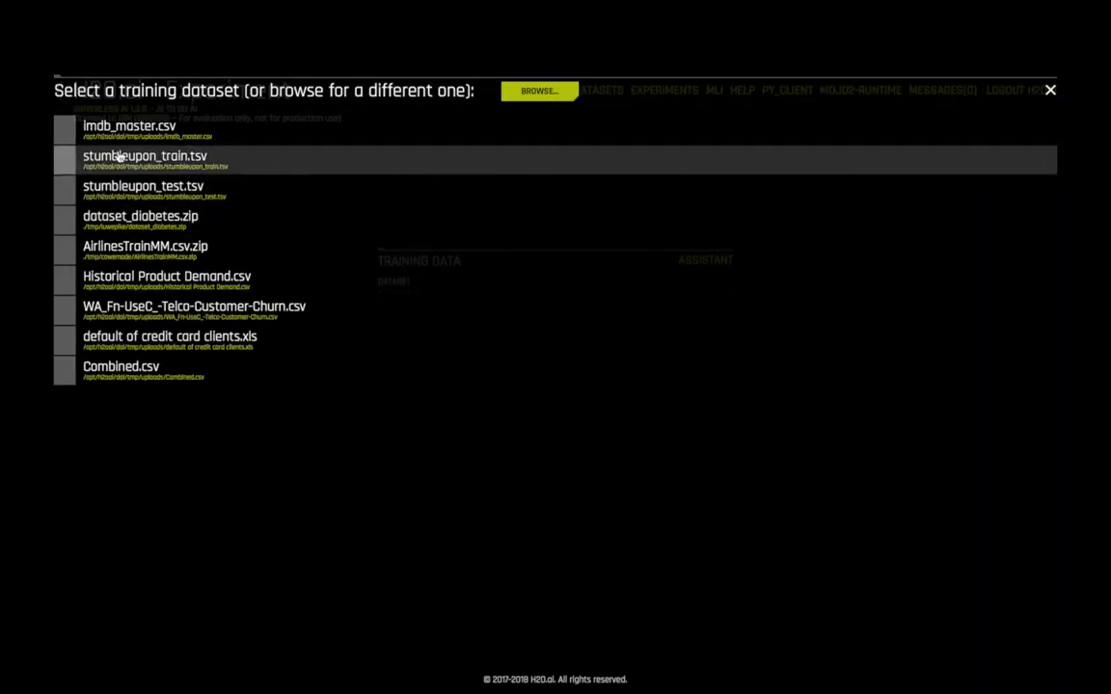
{"action": "left_click", "coordinate": [64, 375]}
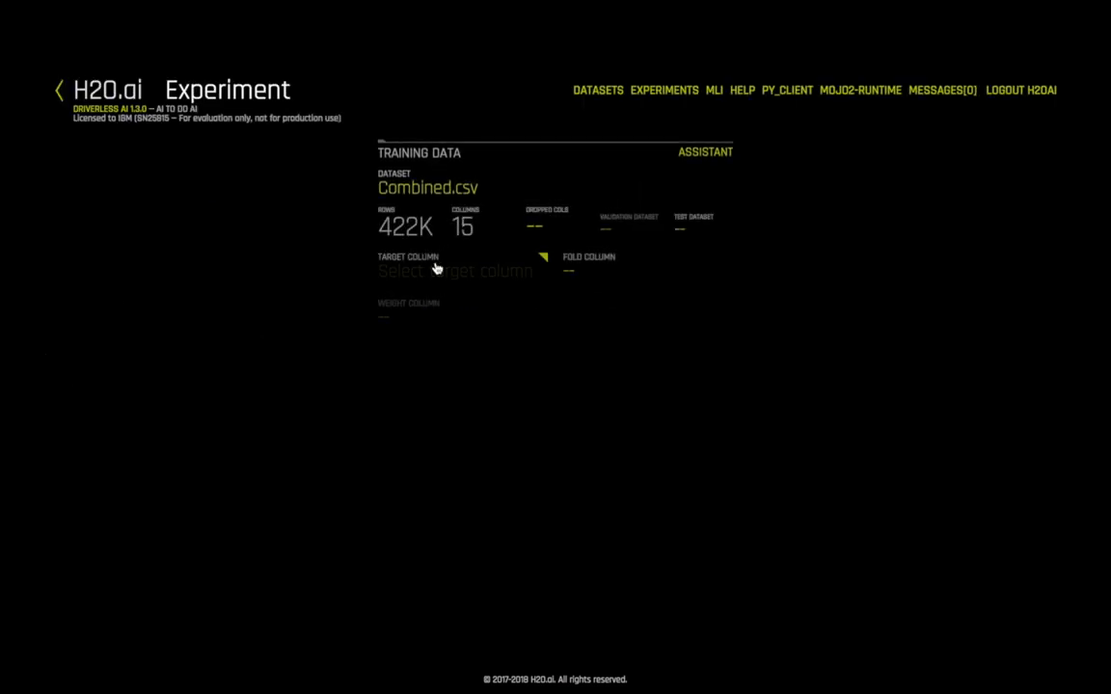
{"action": "left_click", "coordinate": [595, 91]}
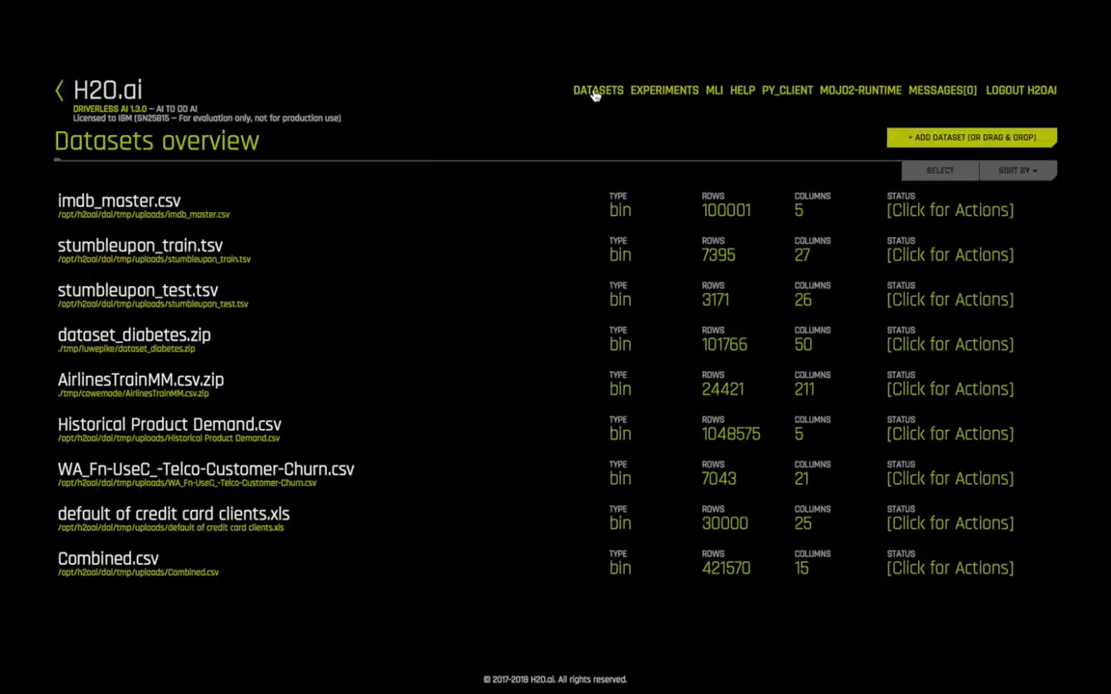
- Start a prediction experiment on Combined.csv with Weekly_Sales as the target column
{"action": "left_click", "coordinate": [183, 577]}
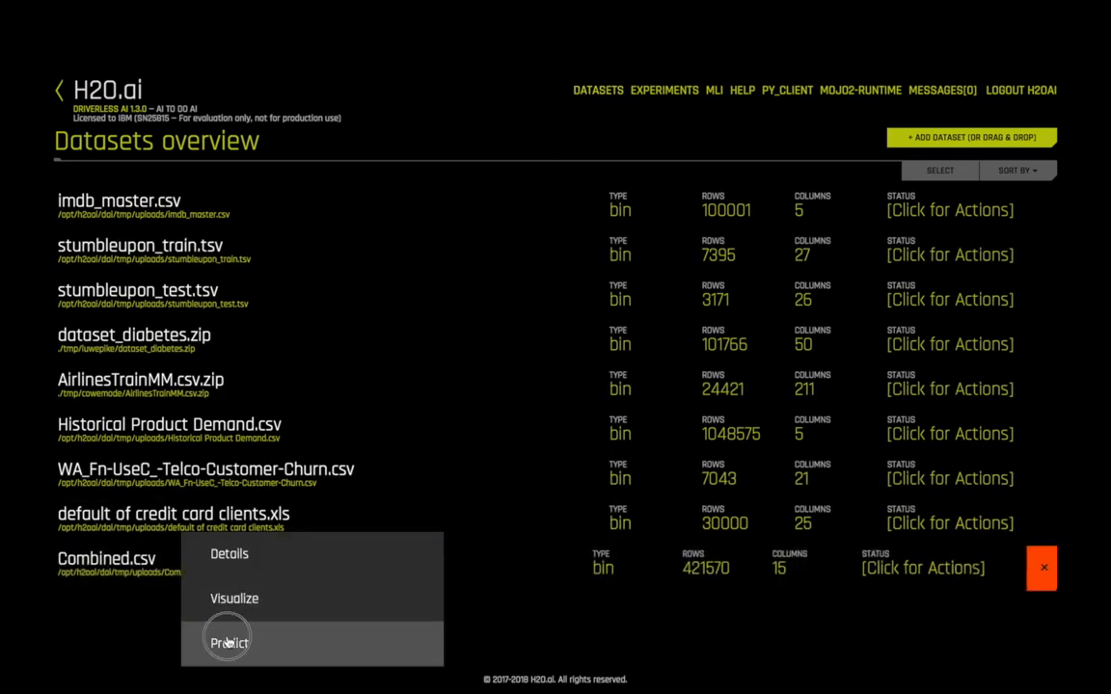
{"action": "left_click", "coordinate": [212, 640]}
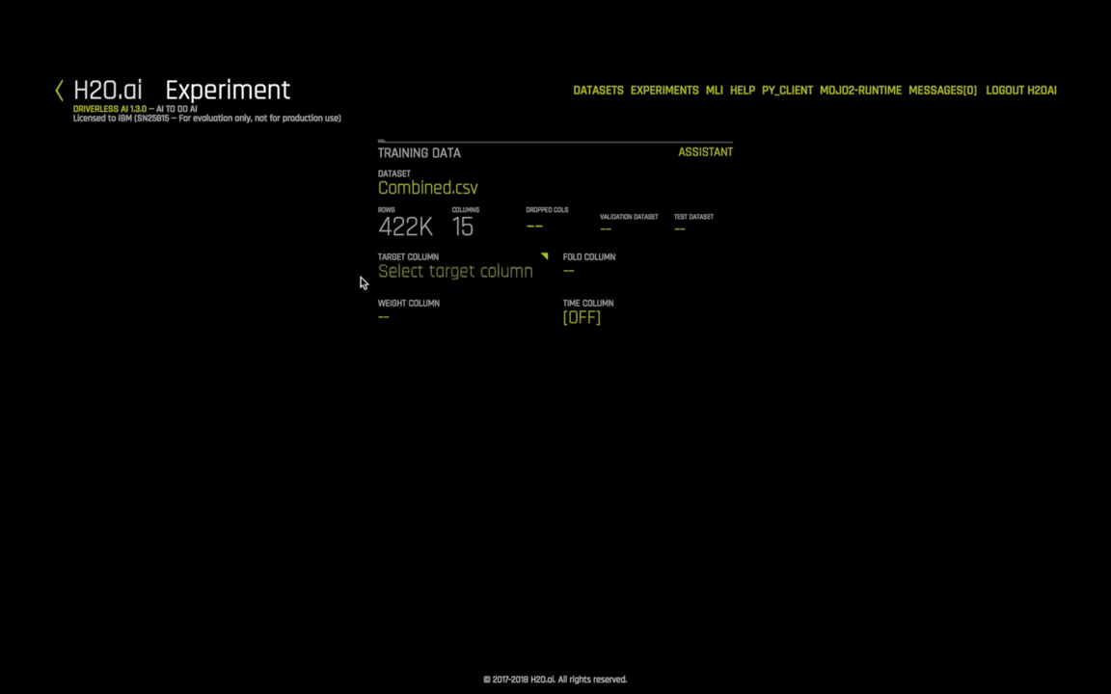
{"action": "left_click", "coordinate": [472, 276]}
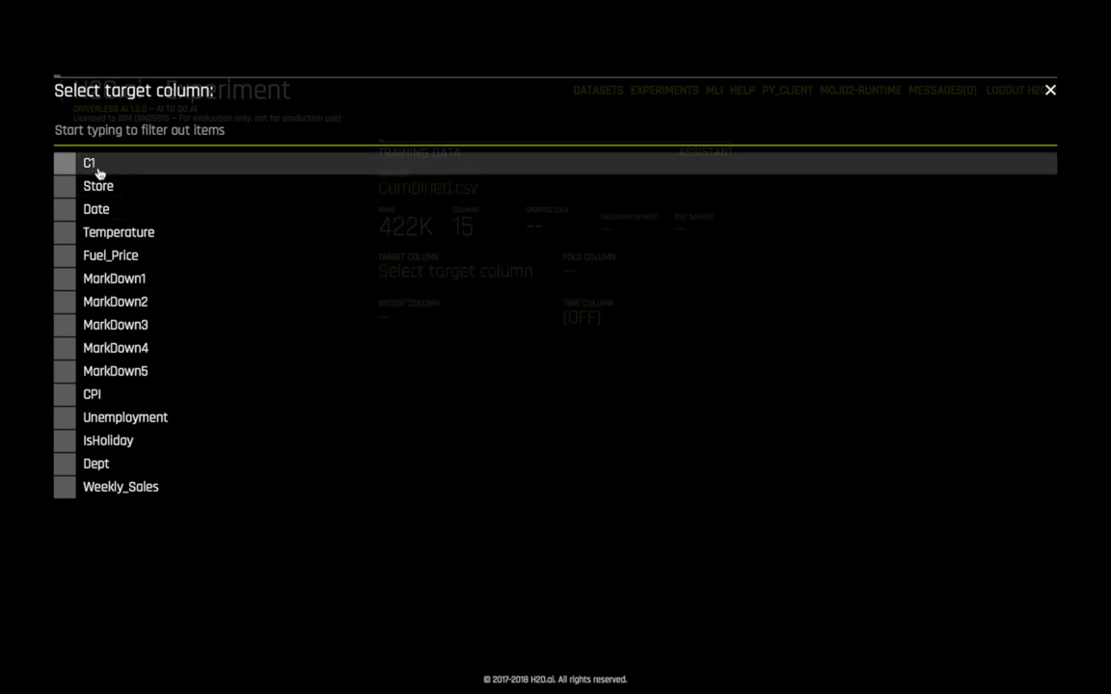
{"action": "left_click", "coordinate": [62, 492]}
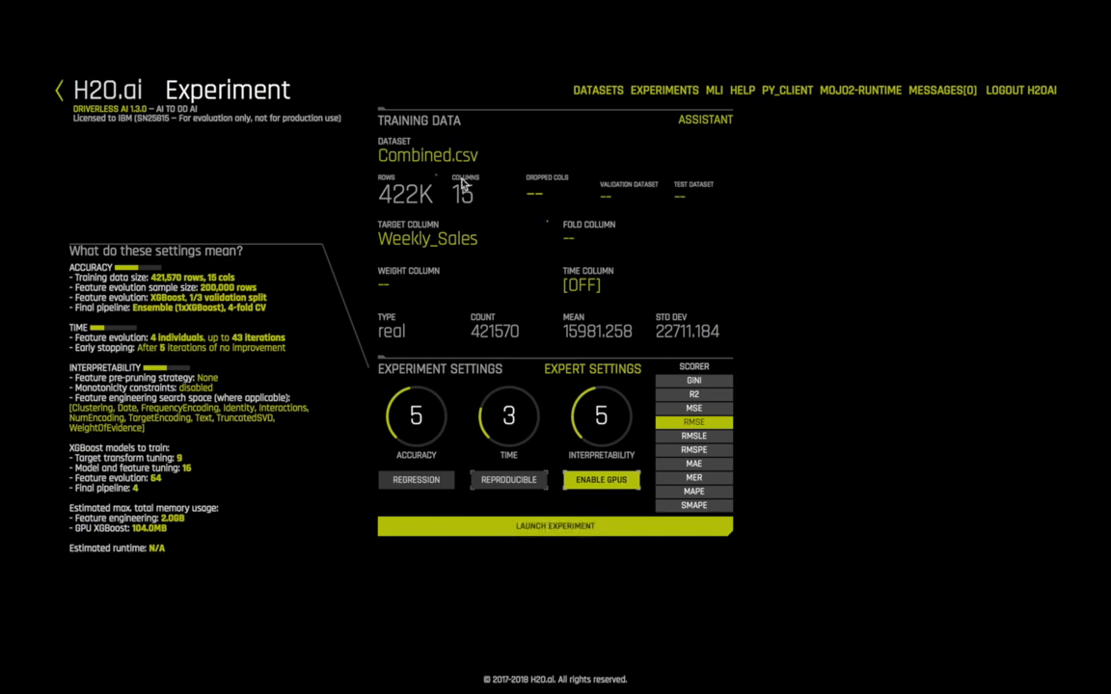
- Drop the C1 column from the experiment's training data
{"action": "left_click", "coordinate": [537, 199]}
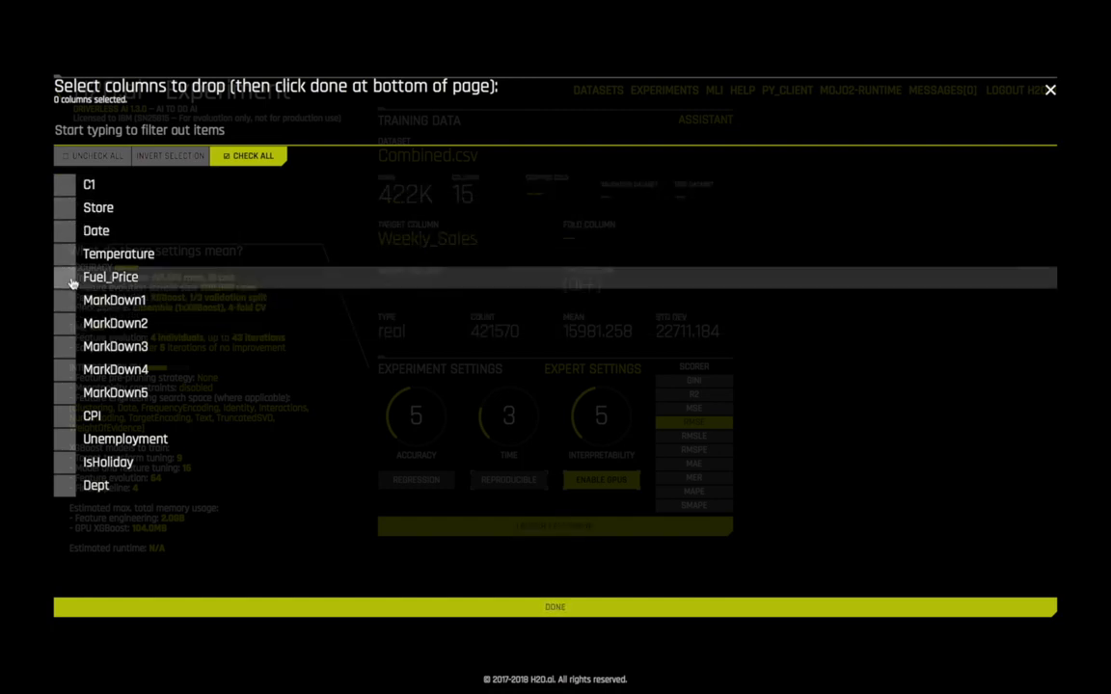
{"action": "left_click", "coordinate": [64, 187]}
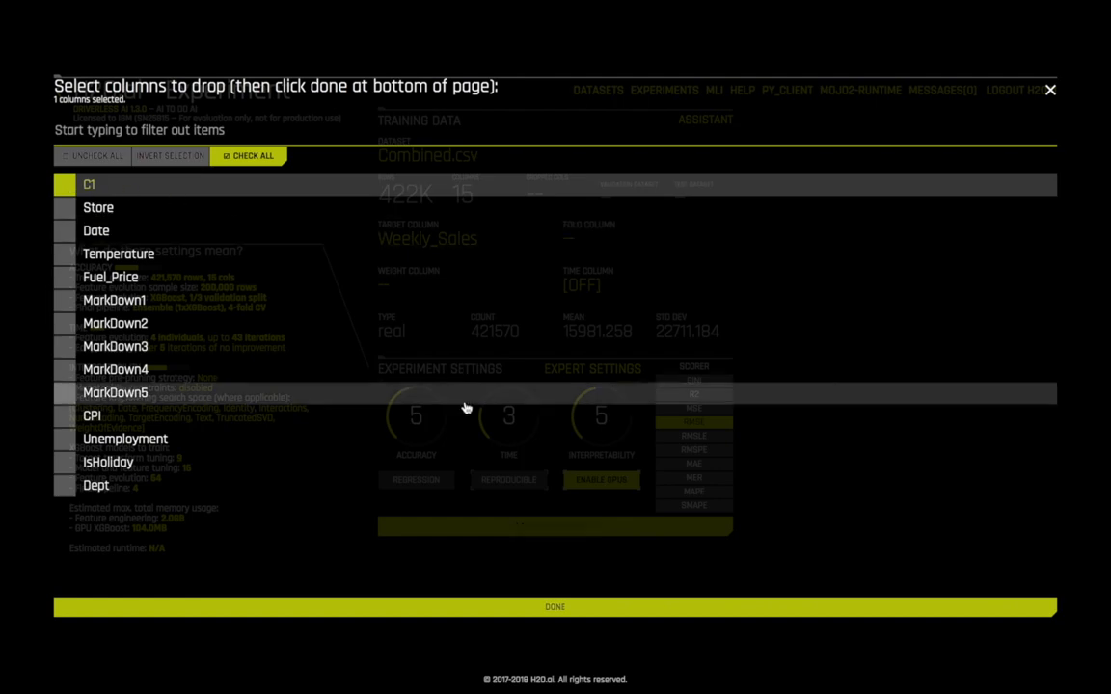
{"action": "left_click", "coordinate": [545, 607]}
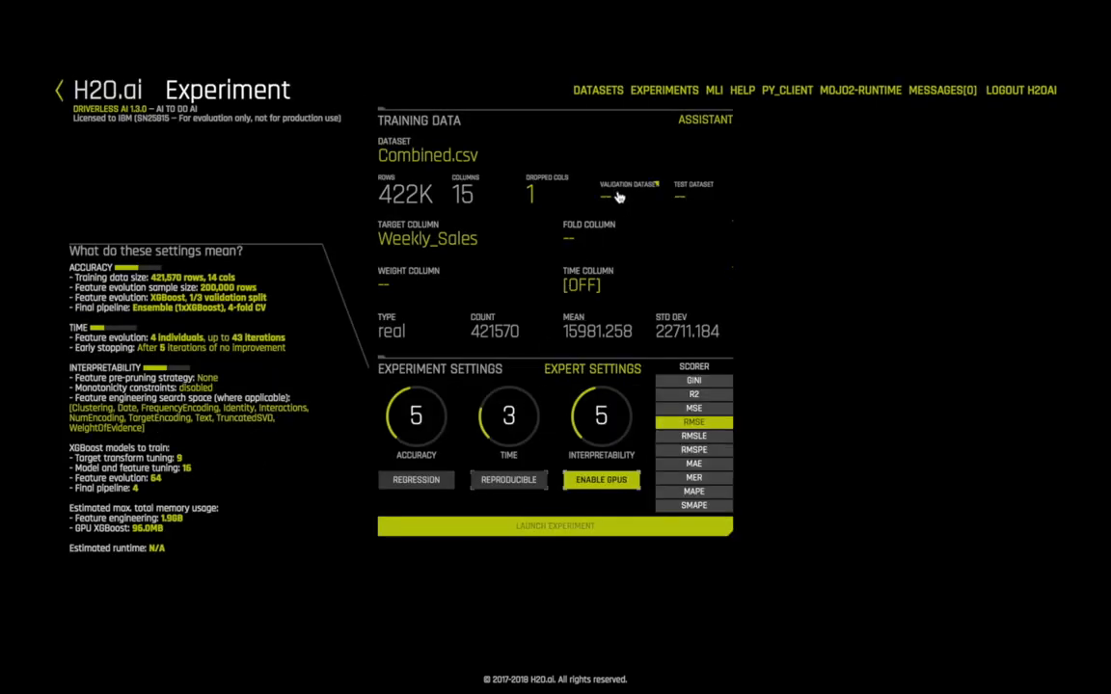
- Check which datasets are offered for validation and test, and leave both without a selection
{"action": "mouse_move", "coordinate": [611, 196]}
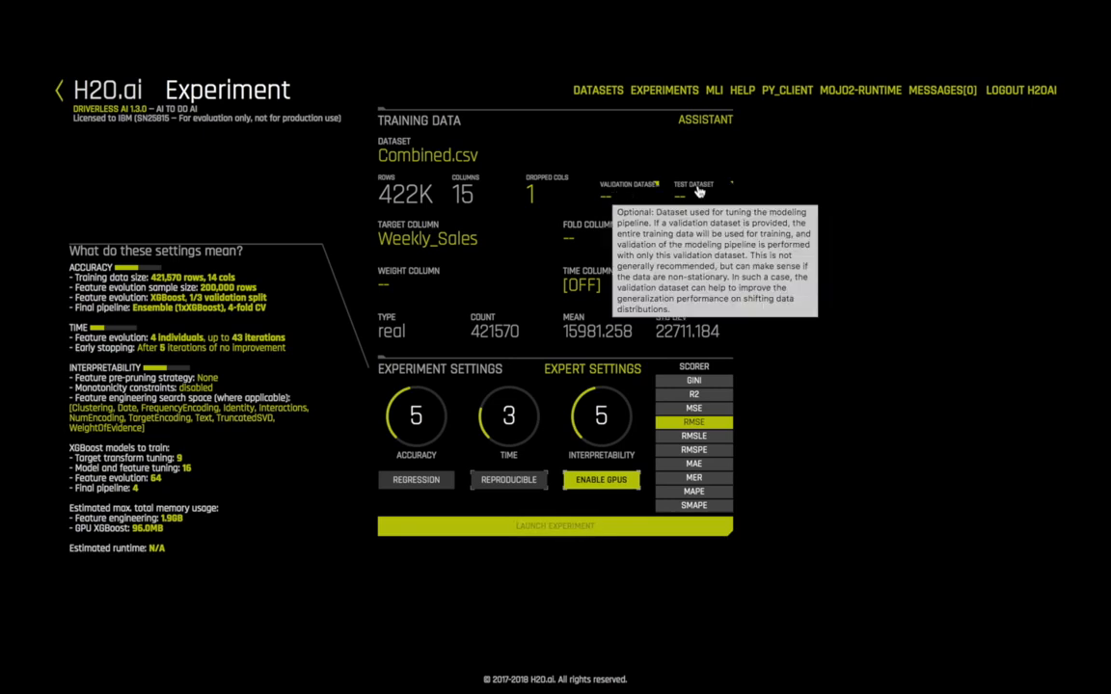
{"action": "mouse_move", "coordinate": [710, 197]}
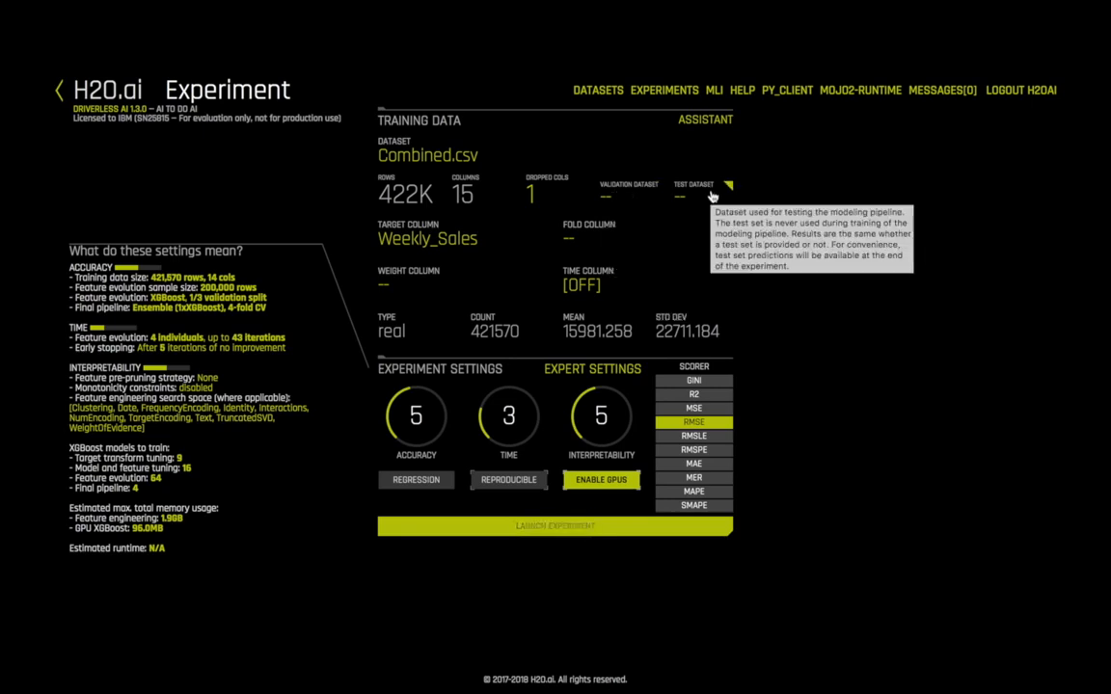
{"action": "left_click", "coordinate": [618, 200]}
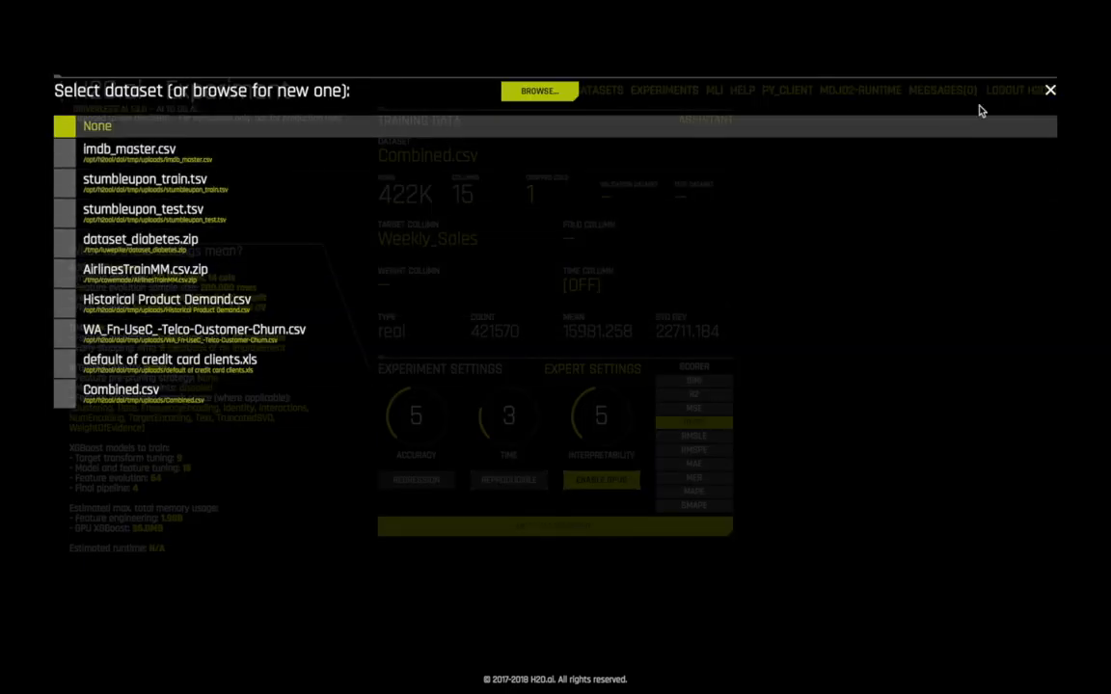
{"action": "left_click", "coordinate": [1051, 91]}
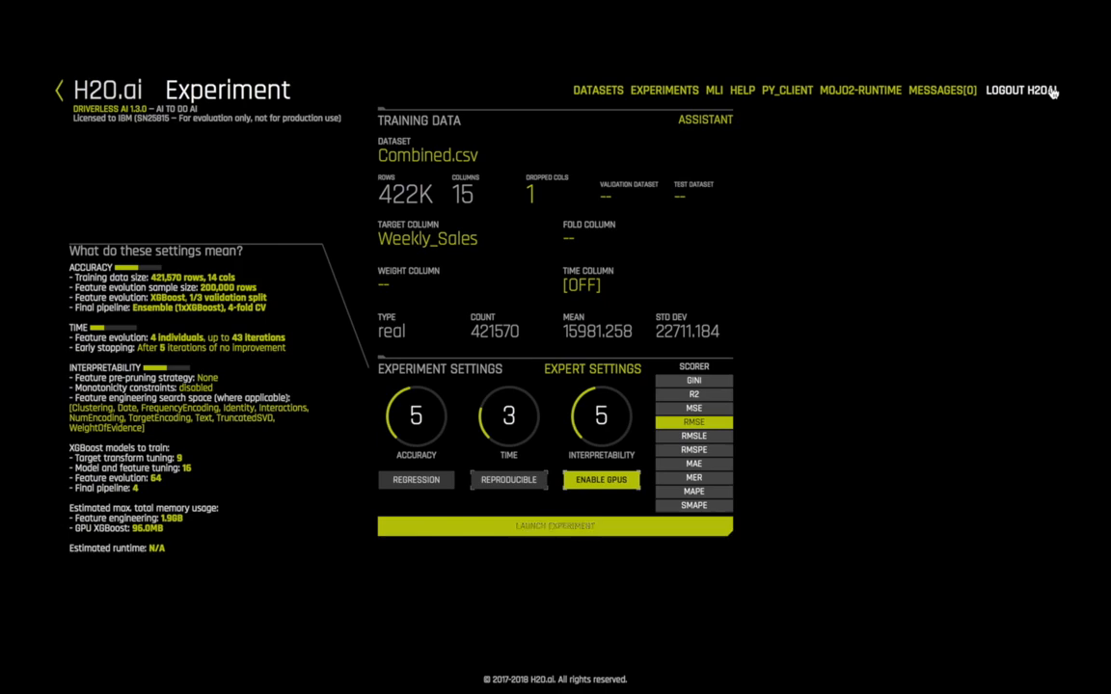
{"action": "left_click", "coordinate": [684, 204]}
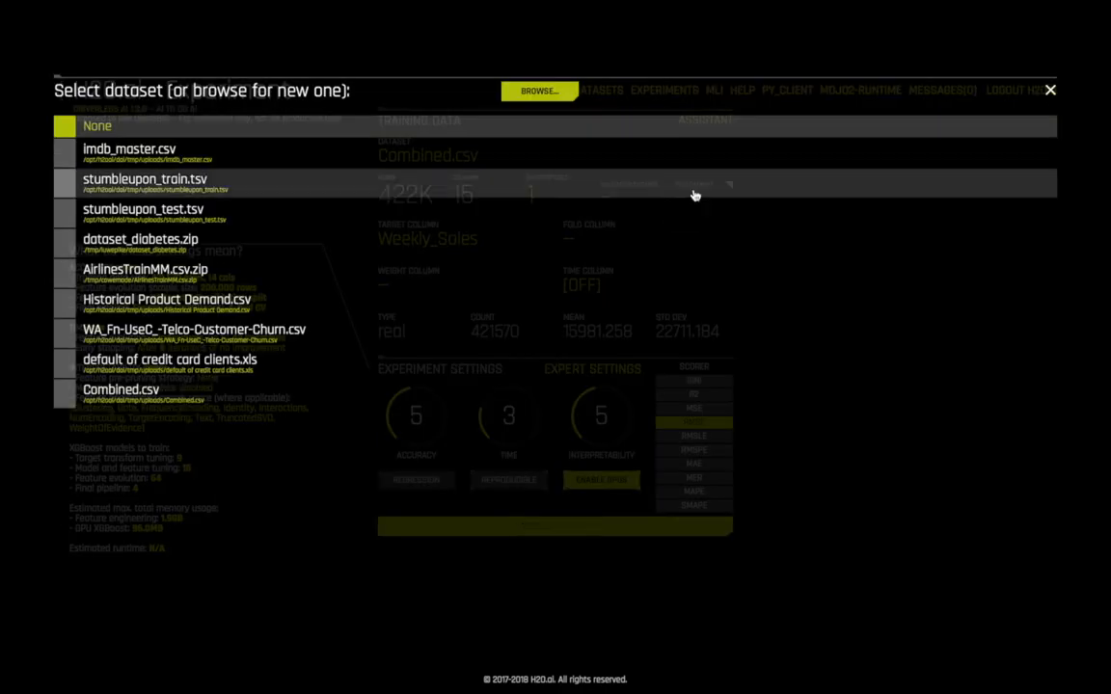
{"action": "left_click", "coordinate": [1050, 89]}
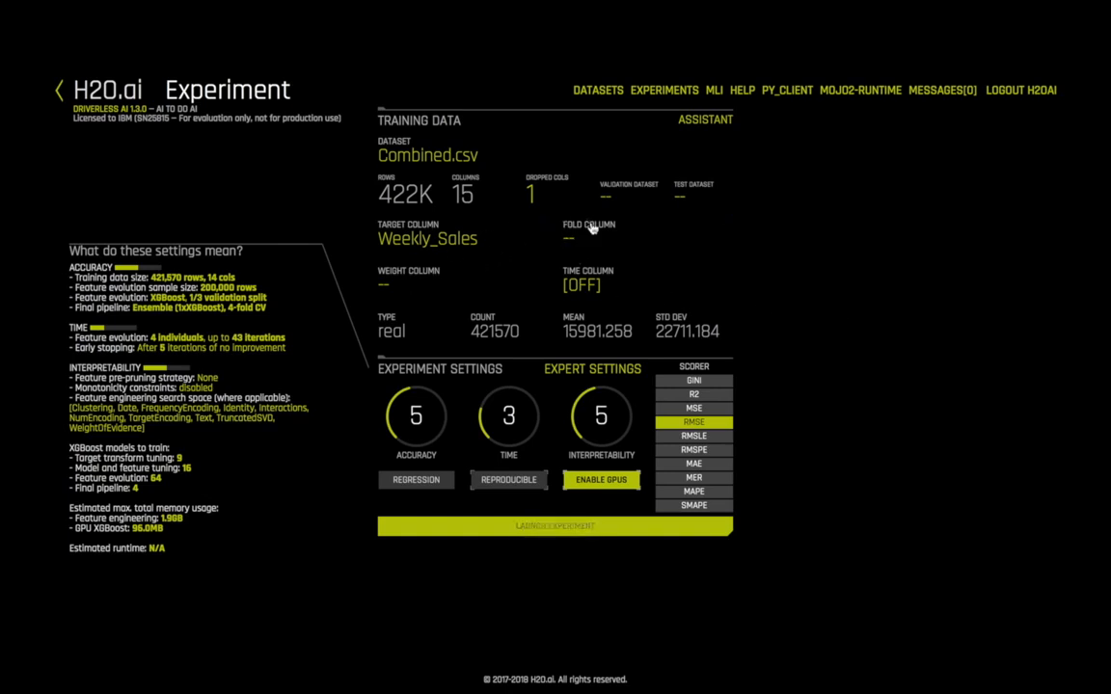
- Set the experiment's time column to Date
{"action": "mouse_move", "coordinate": [660, 233]}
{"action": "mouse_move", "coordinate": [390, 289]}
{"action": "mouse_move", "coordinate": [601, 286]}
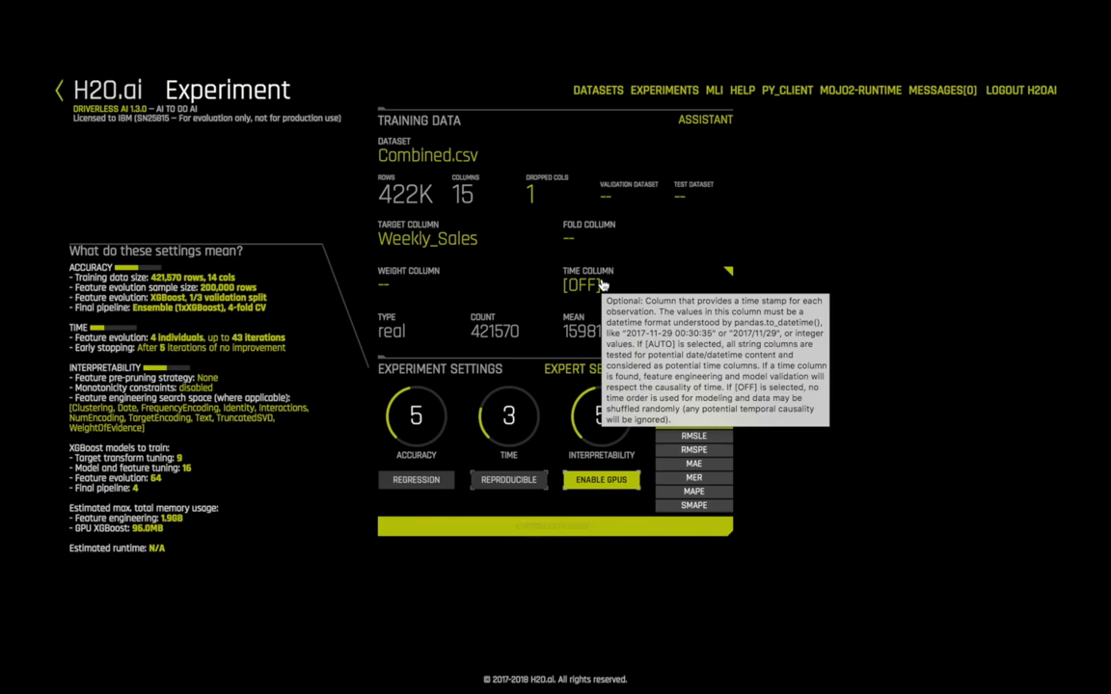
{"action": "left_click", "coordinate": [603, 285]}
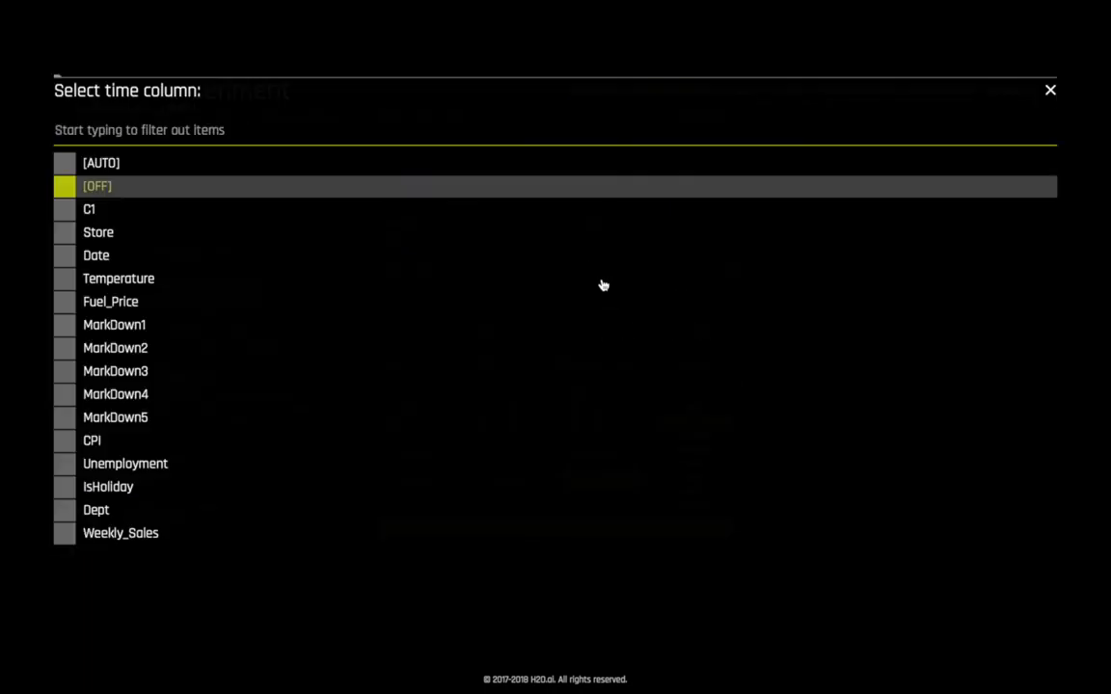
{"action": "left_click", "coordinate": [63, 261]}
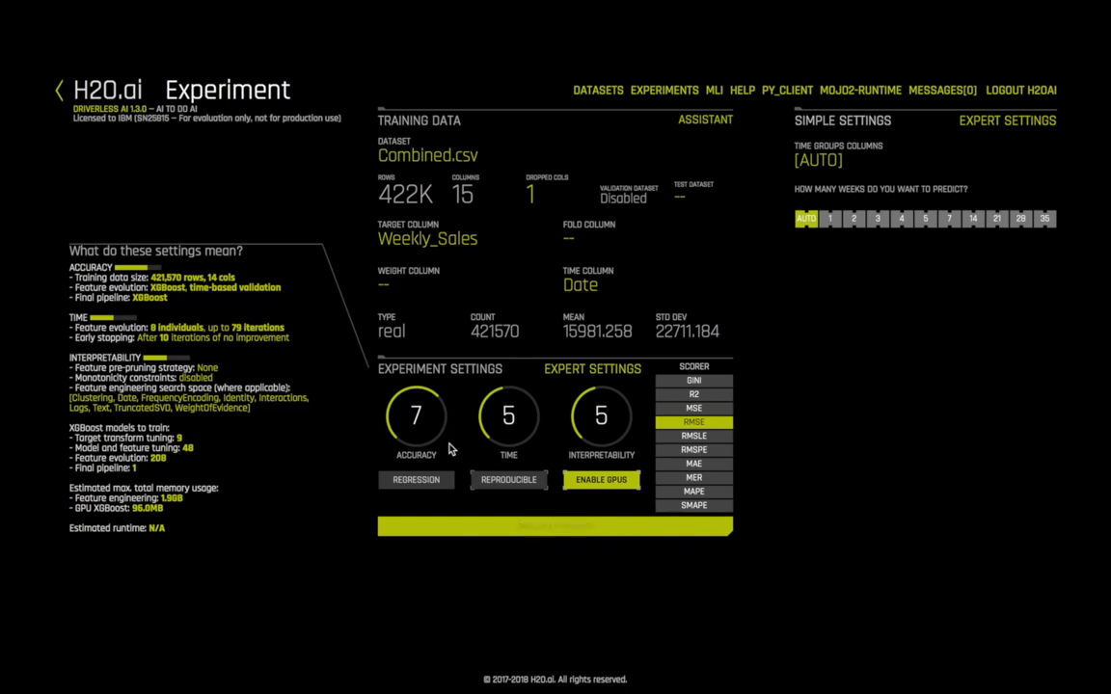
- Try accuracy levels 9, 4 and 5 for the experiment, and return the accuracy to 7
{"action": "left_click_drag", "start_coordinate": [438, 439], "coordinate": [430, 409]}
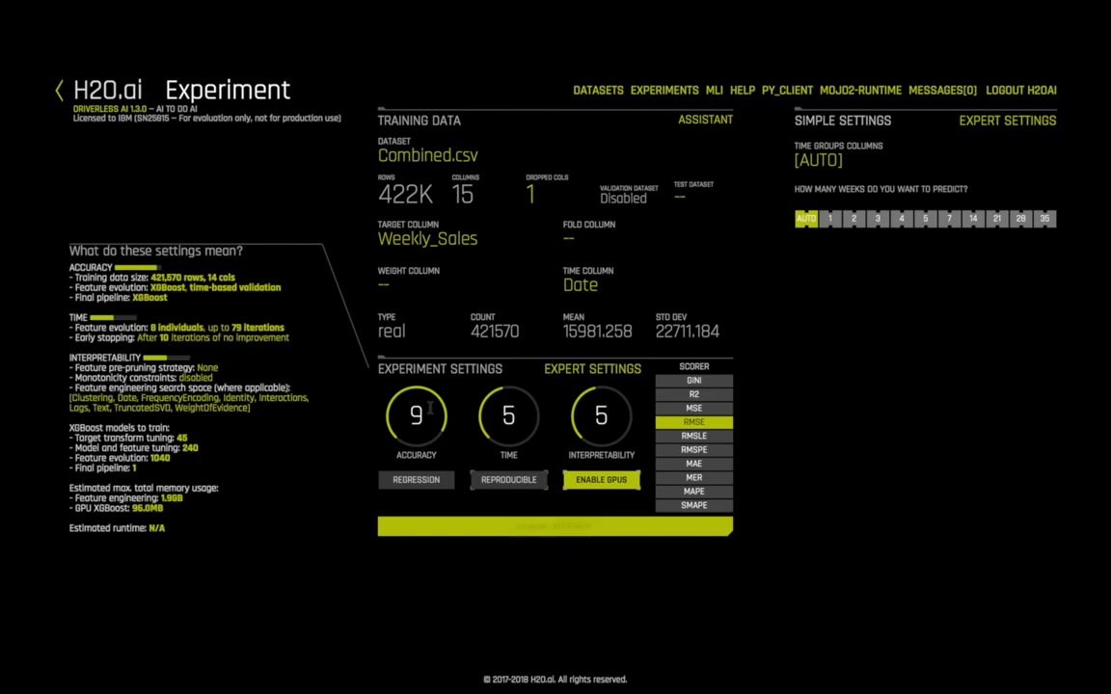
{"action": "left_click_drag", "start_coordinate": [420, 403], "coordinate": [380, 406]}
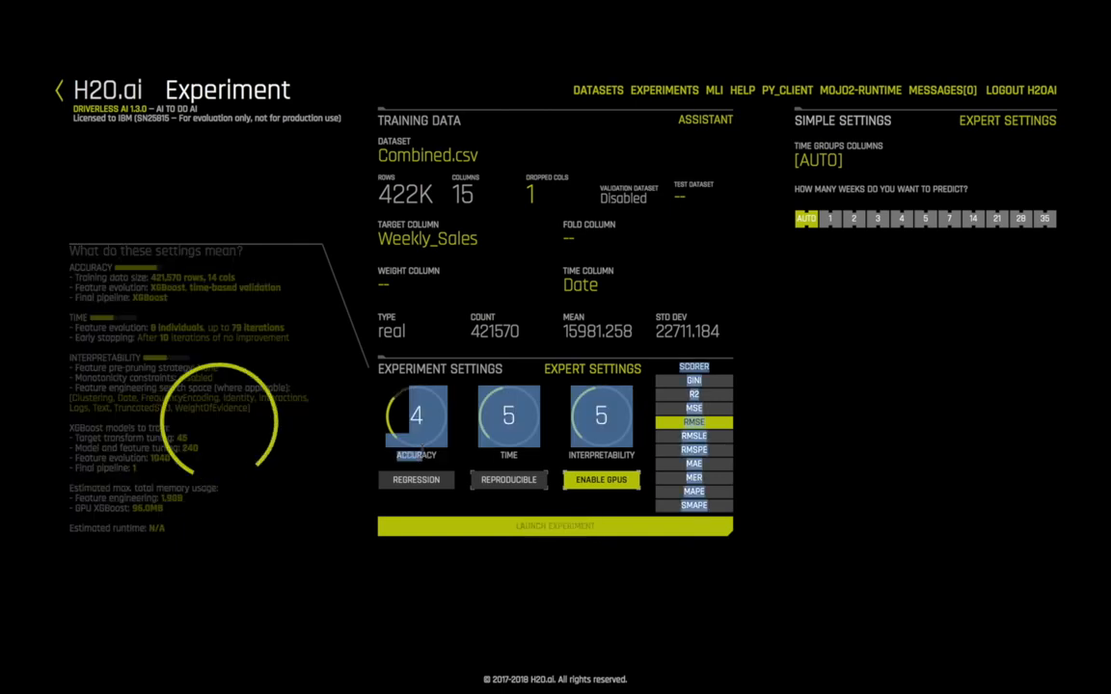
{"action": "left_click_drag", "start_coordinate": [418, 424], "coordinate": [420, 410]}
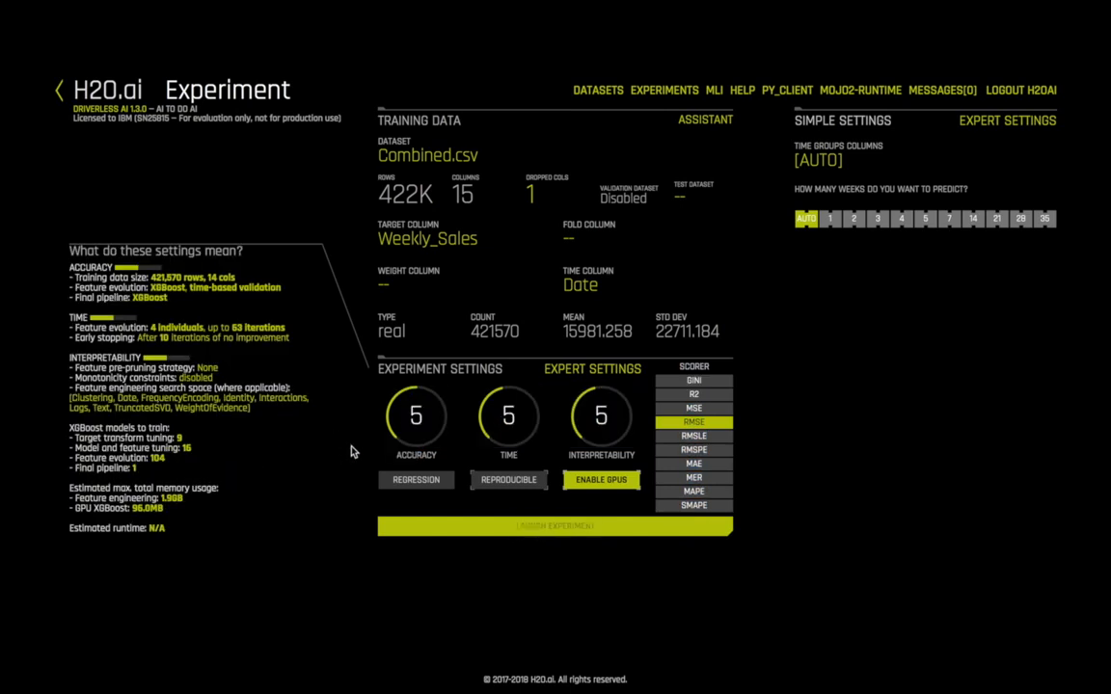
{"action": "left_click_drag", "start_coordinate": [418, 424], "coordinate": [417, 409]}
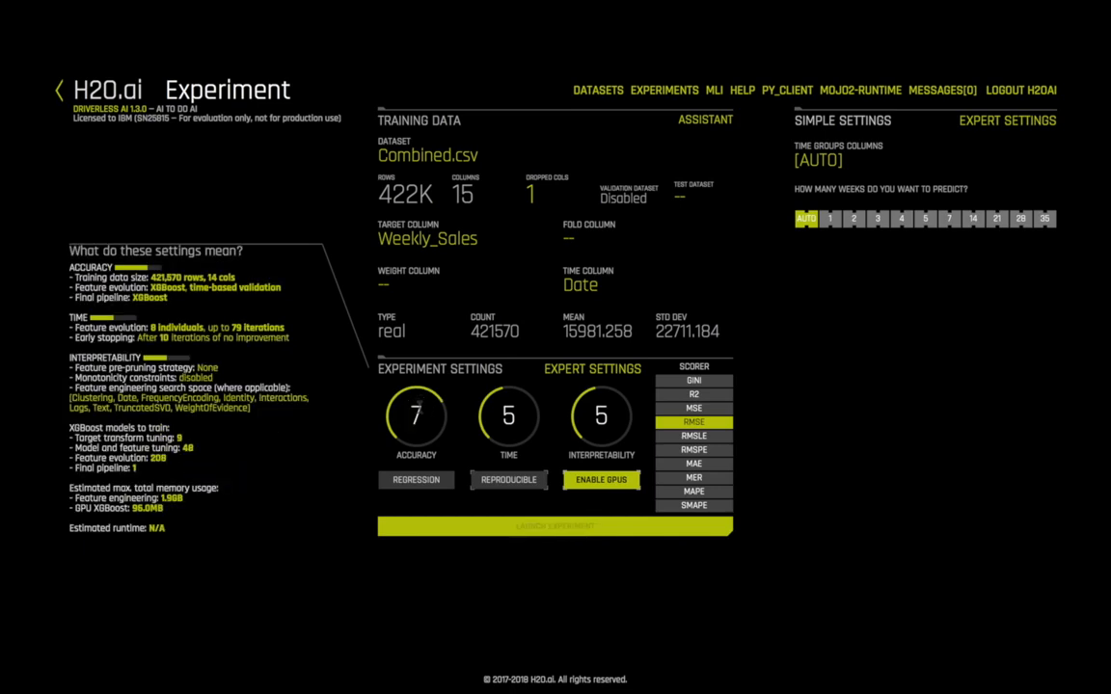
- Try time levels 8, 4, 5 and 10 and interpretability 9, settling on time 6 and interpretability 3
{"action": "left_click_drag", "start_coordinate": [508, 419], "coordinate": [516, 398]}
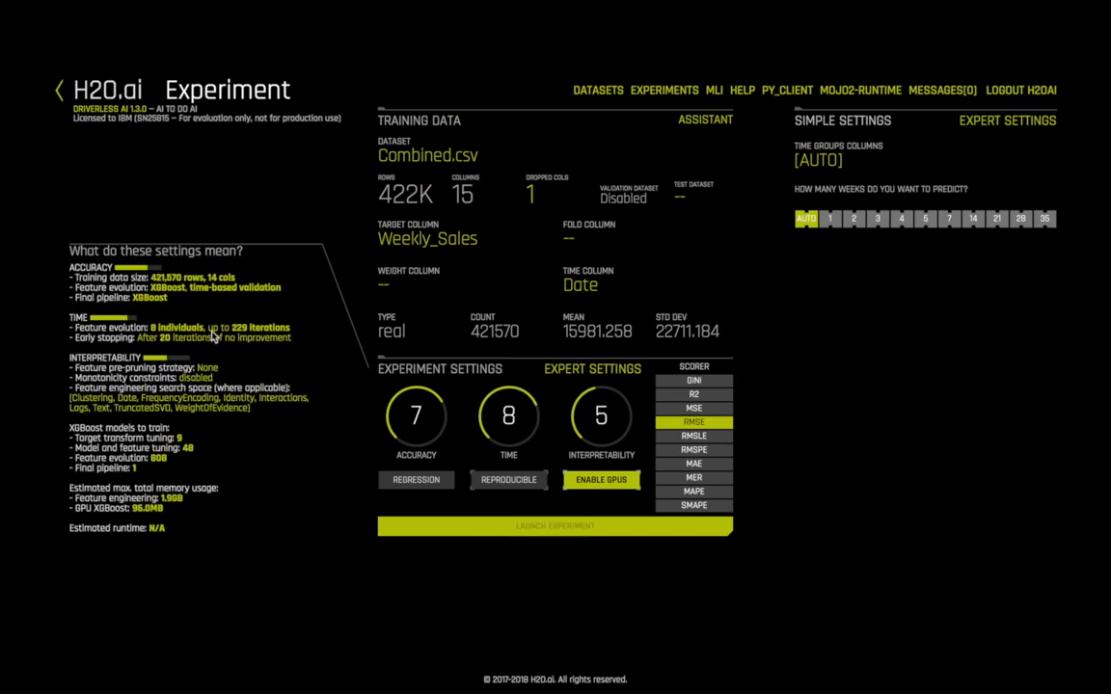
{"action": "left_click_drag", "start_coordinate": [506, 410], "coordinate": [512, 440]}
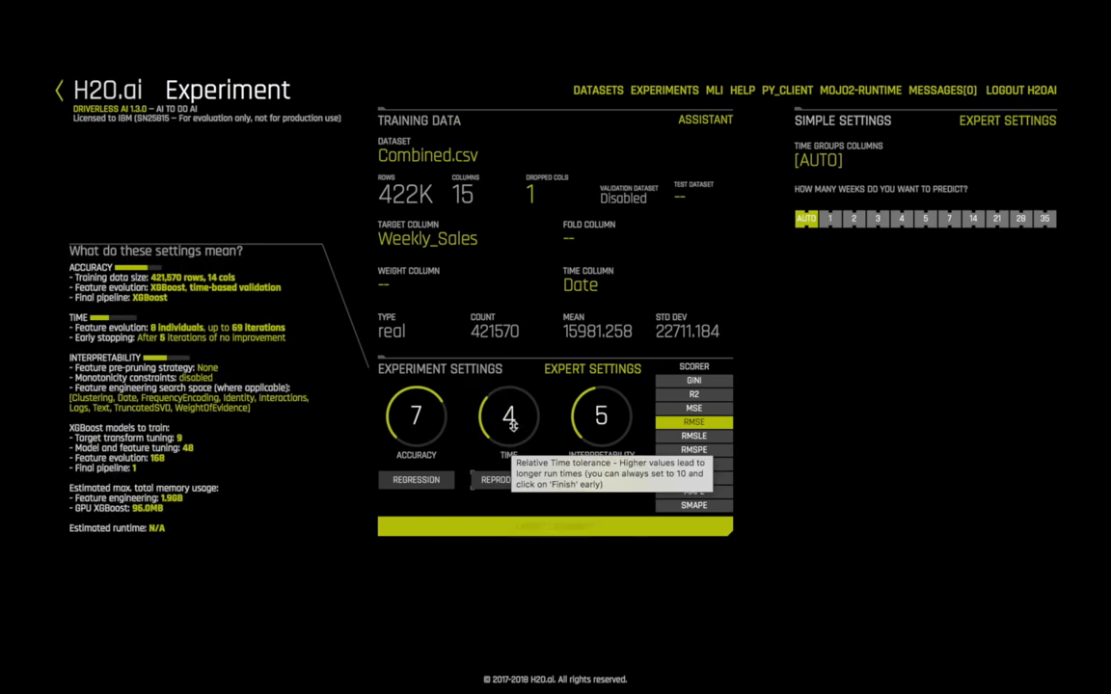
{"action": "left_click_drag", "start_coordinate": [511, 417], "coordinate": [512, 409]}
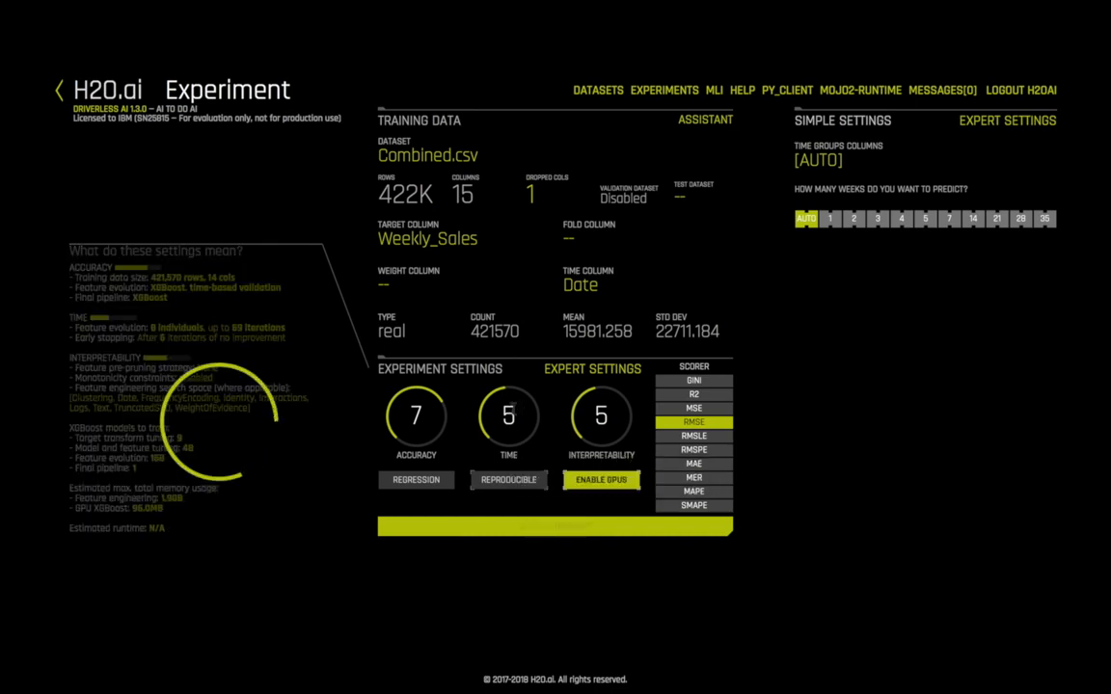
{"action": "left_click_drag", "start_coordinate": [511, 410], "coordinate": [461, 320]}
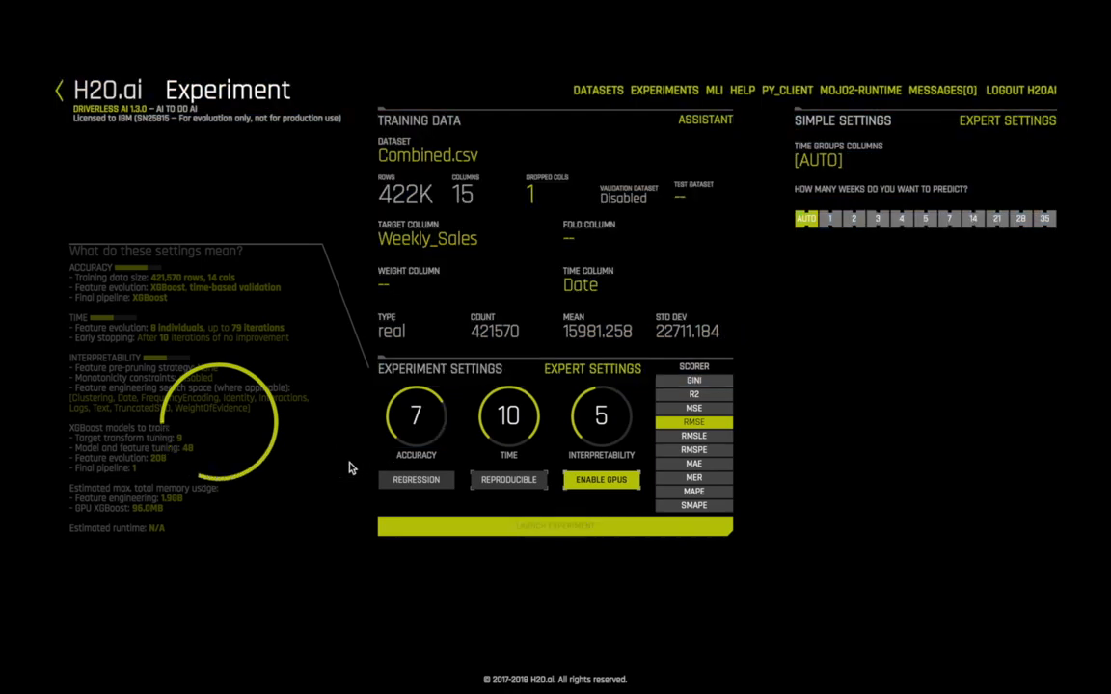
{"action": "left_click_drag", "start_coordinate": [512, 415], "coordinate": [359, 398]}
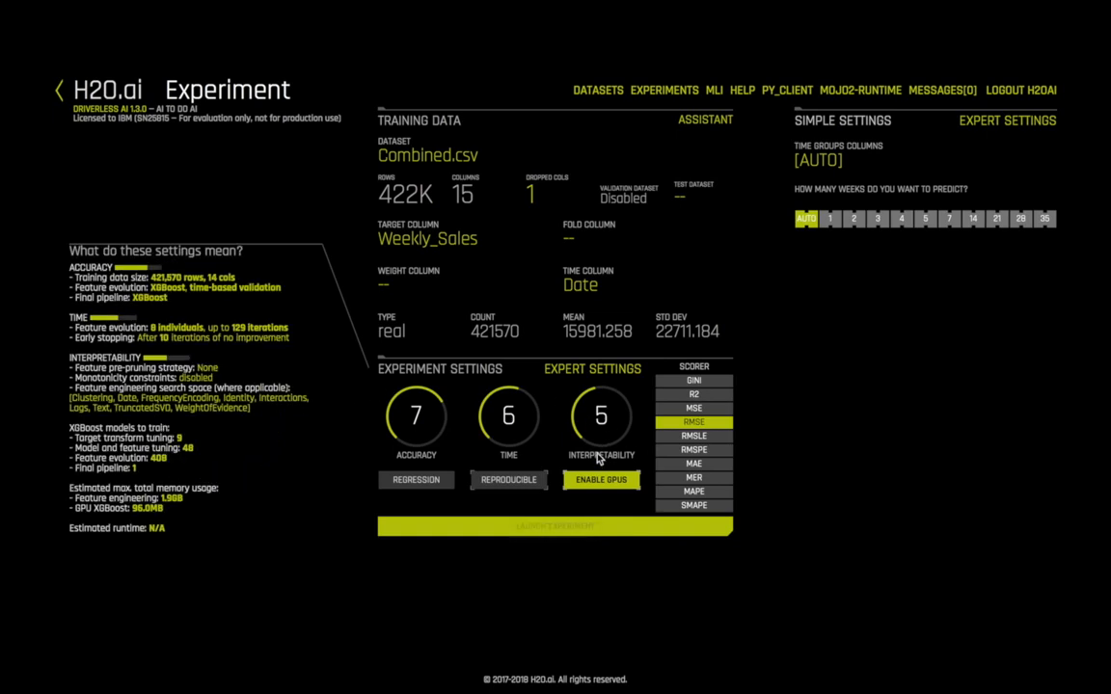
{"action": "left_click_drag", "start_coordinate": [598, 459], "coordinate": [549, 347]}
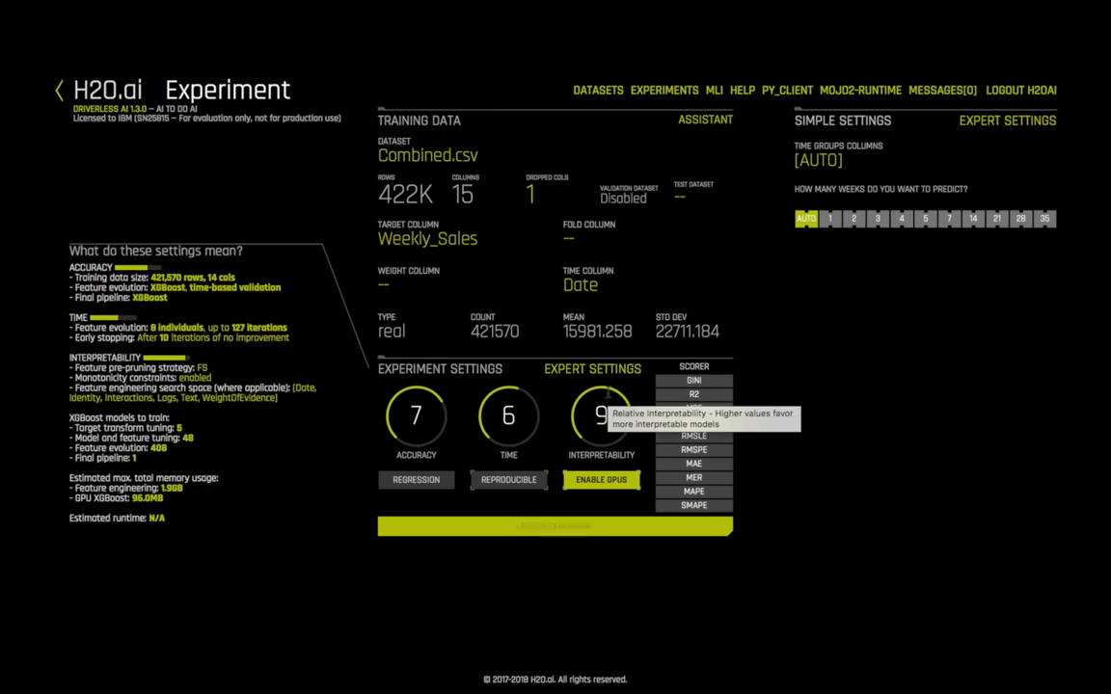
{"action": "left_click_drag", "start_coordinate": [604, 391], "coordinate": [600, 455]}
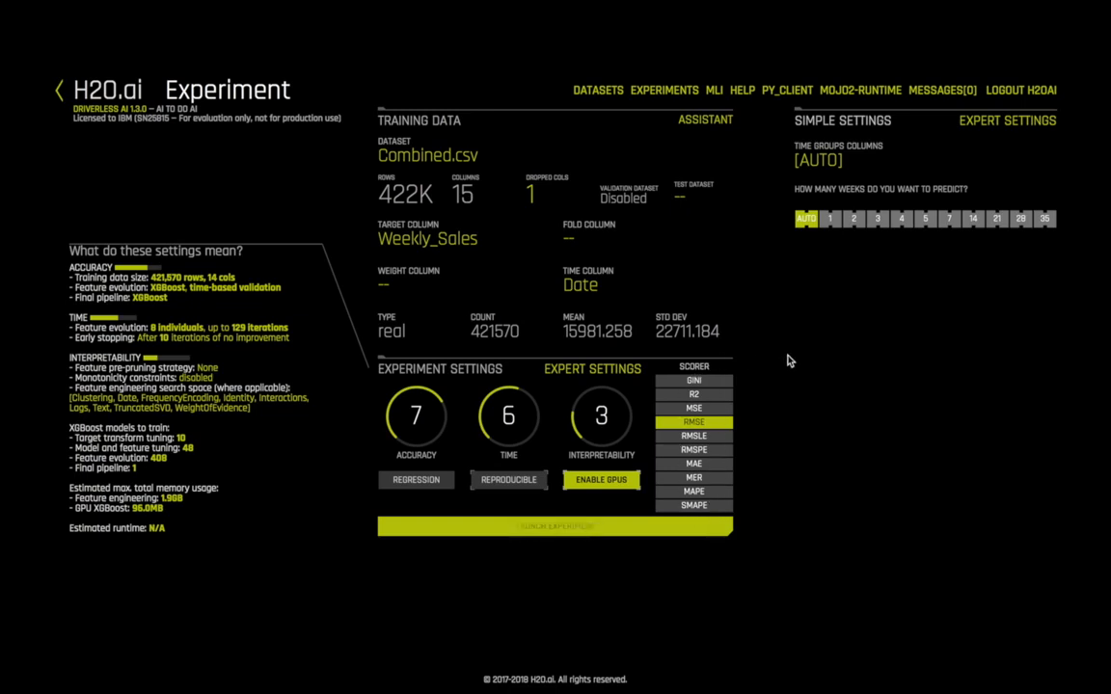
- Try MSE and RMSLE as the experiment's scorer, and switch back to RMSE
{"action": "left_click", "coordinate": [693, 407]}
{"action": "left_click", "coordinate": [693, 439]}
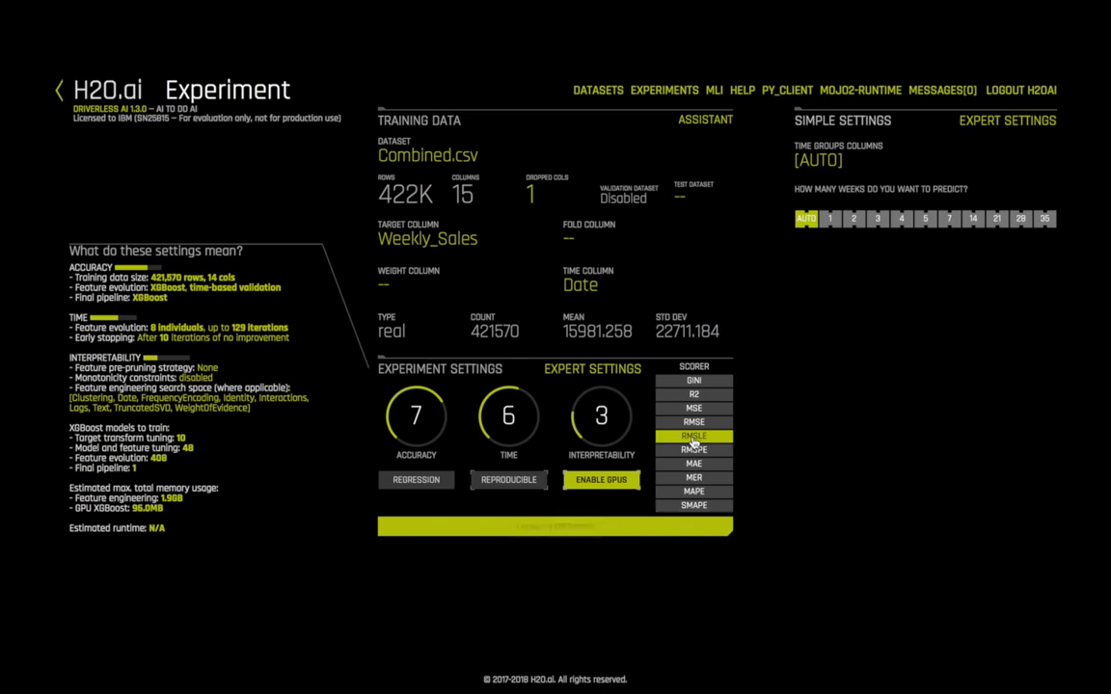
{"action": "left_click", "coordinate": [694, 423]}
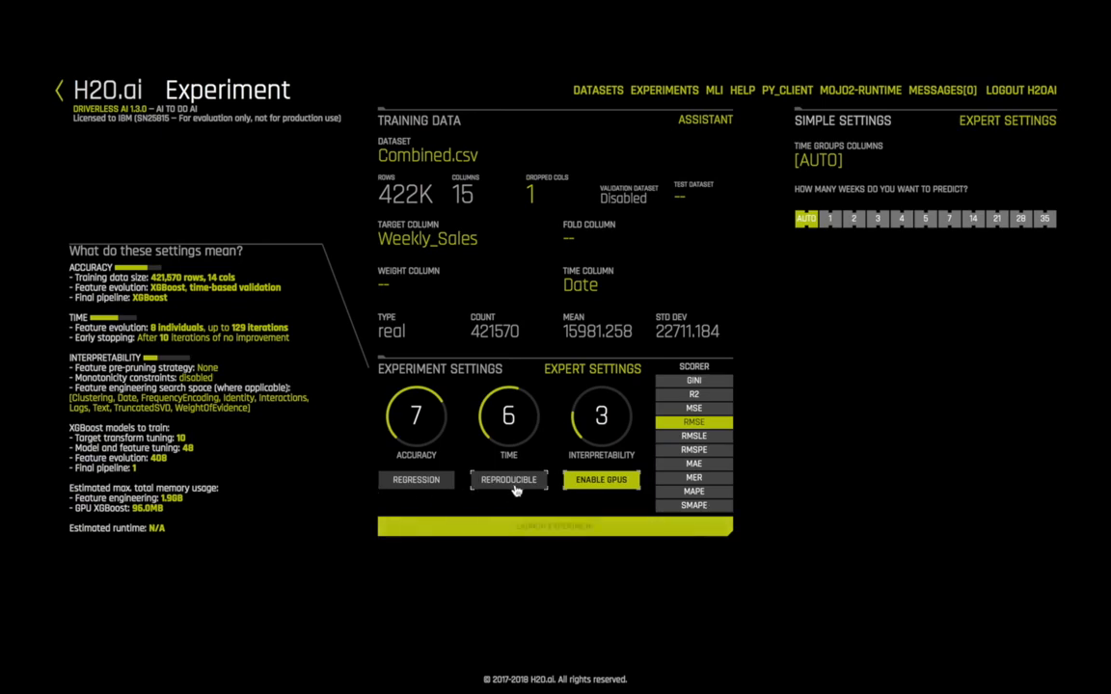
- Review the expert experiment settings and leave them without saving
{"action": "left_click", "coordinate": [569, 370]}
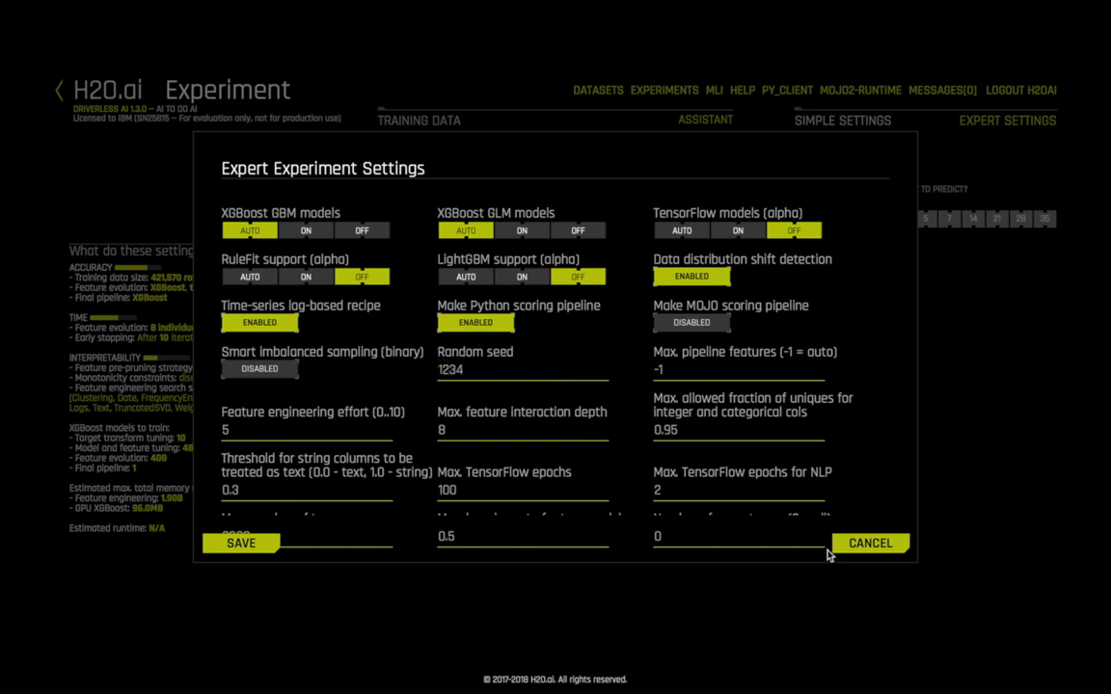
{"action": "left_click", "coordinate": [855, 548]}
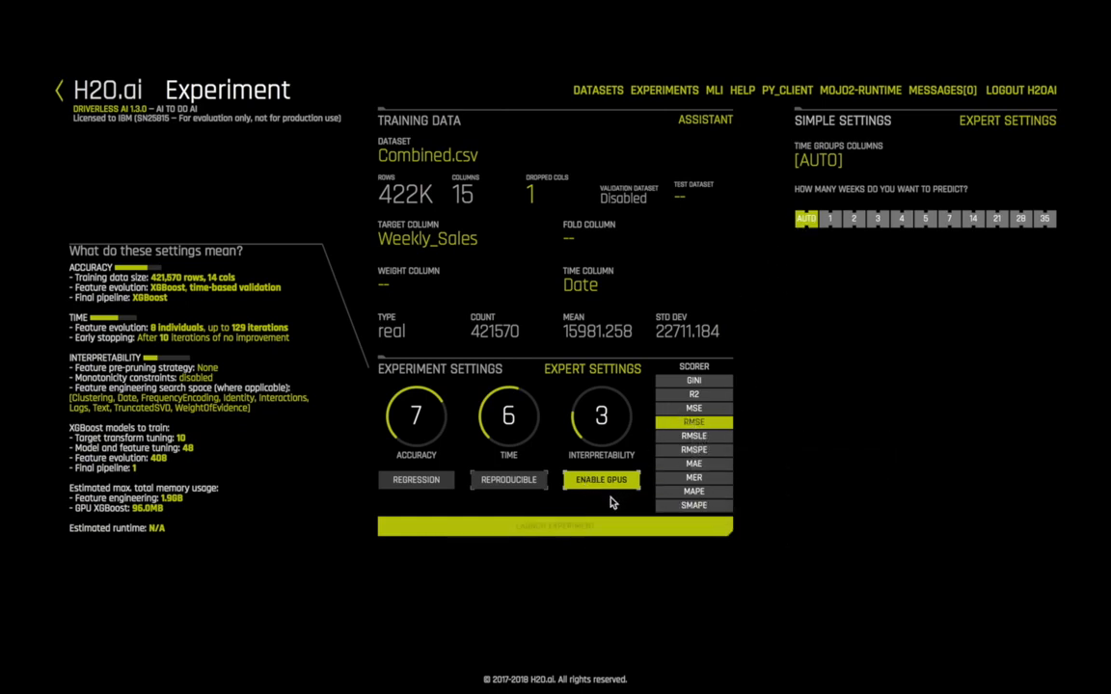
- Launch the experiment and rename it with its owner's first name in possessive form followed by "Run"
{"action": "left_click", "coordinate": [557, 534]}
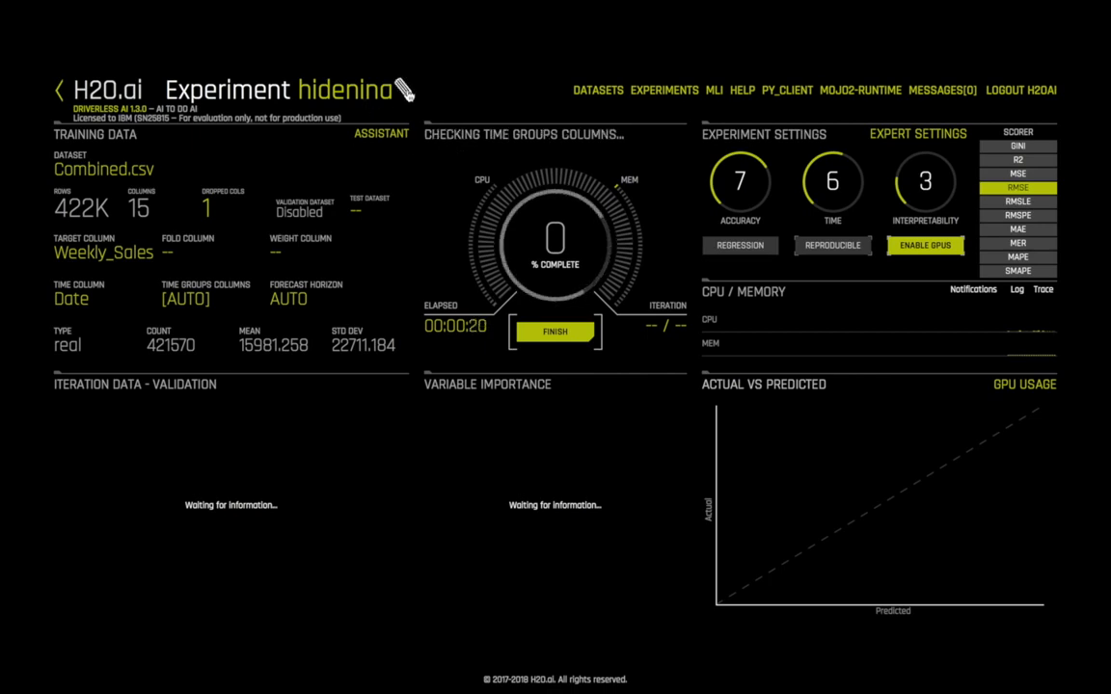
{"action": "left_click", "coordinate": [403, 92]}
{"action": "key", "text": "ctrl+a"}
{"action": "type", "text": "Jeffs "}
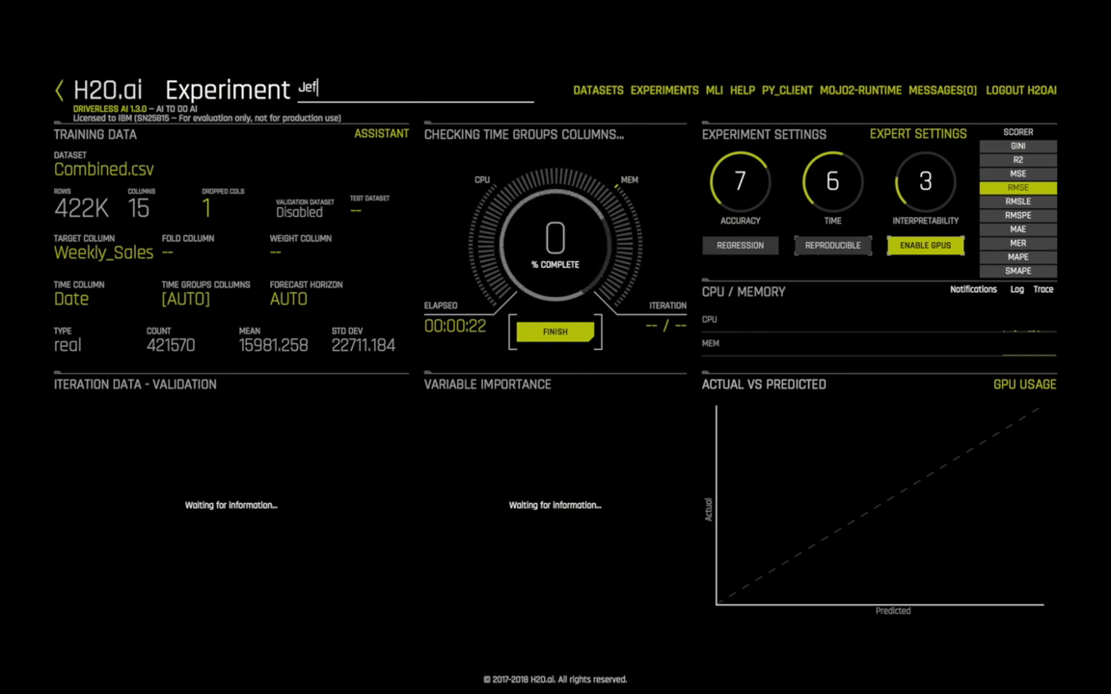
{"action": "type", "text": "Run"}
{"action": "key", "text": "Return"}
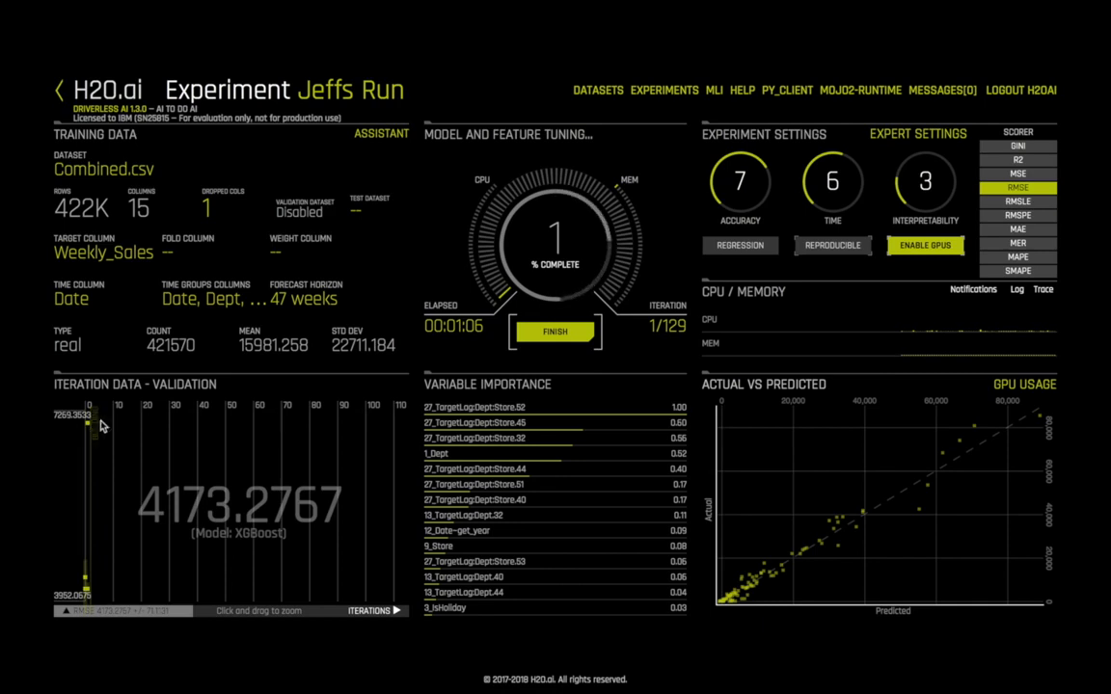
- Examine the running experiment's iteration data, variable importance and actual vs predicted plot, and display the GPU usage
{"action": "mouse_move", "coordinate": [94, 594]}
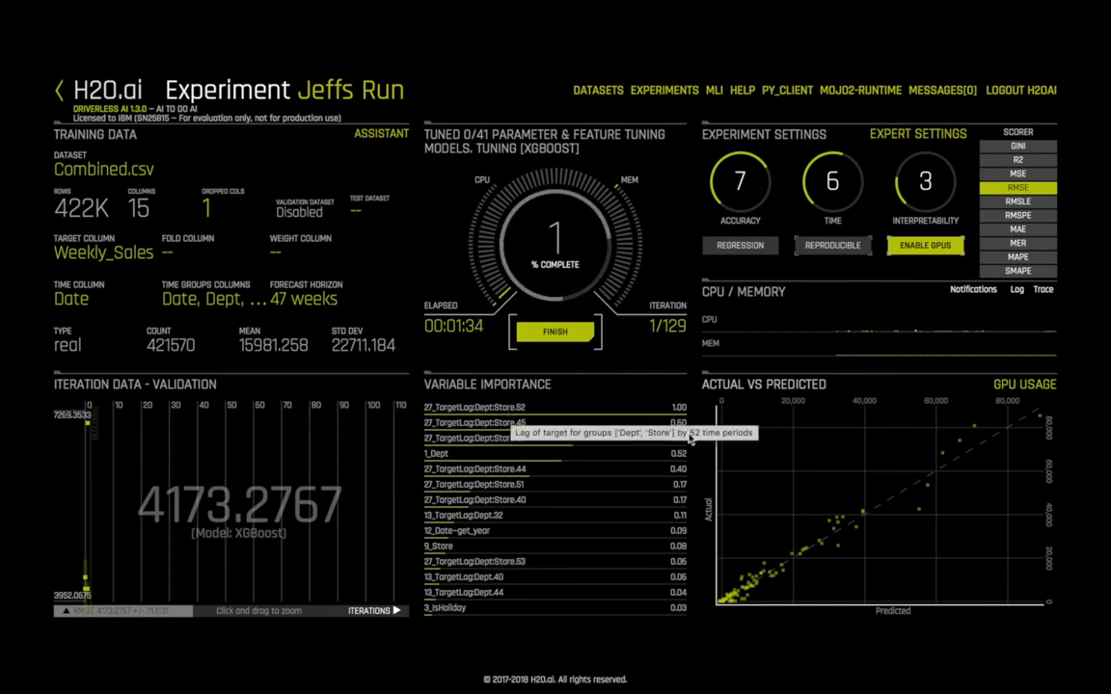
{"action": "mouse_move", "coordinate": [730, 604]}
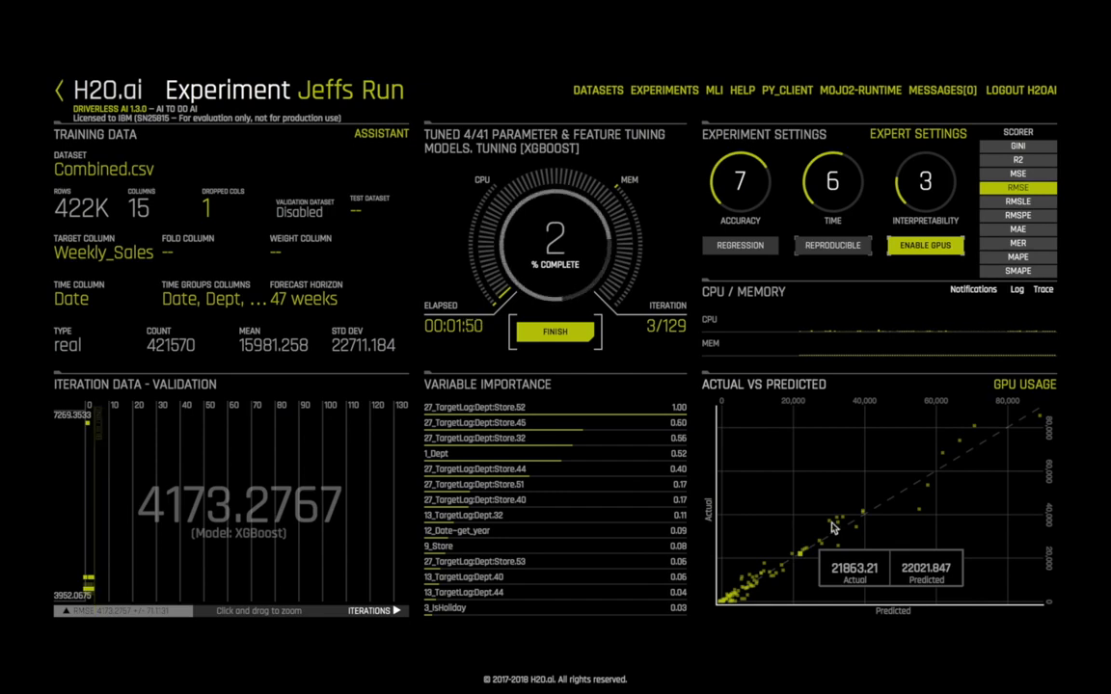
{"action": "left_click", "coordinate": [1012, 389]}
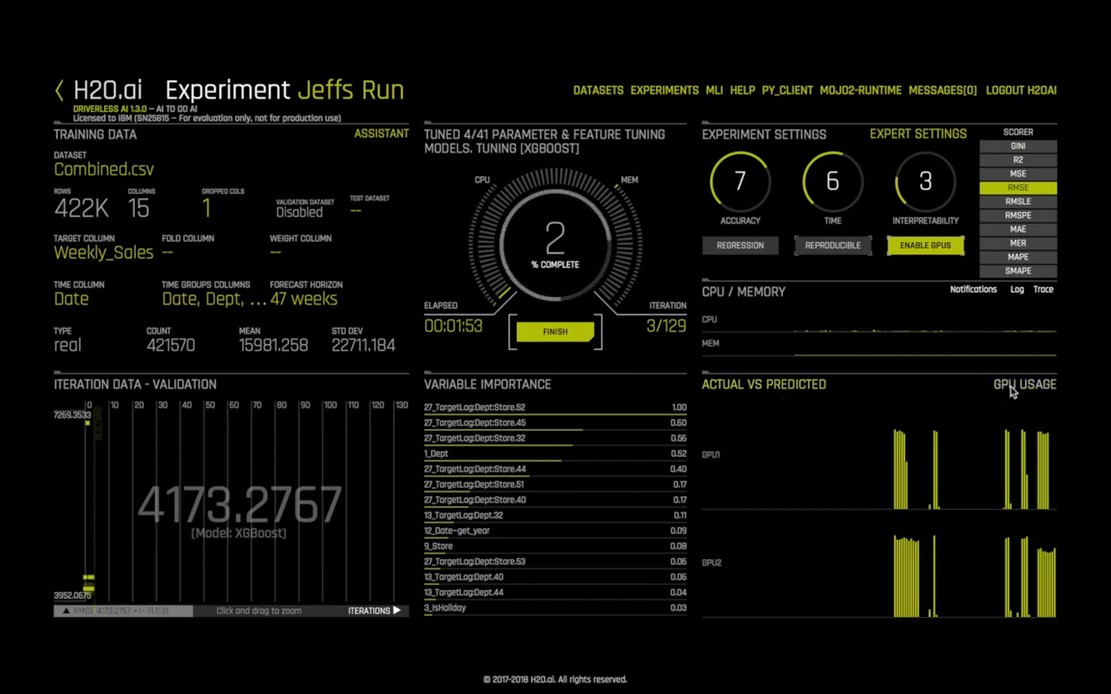